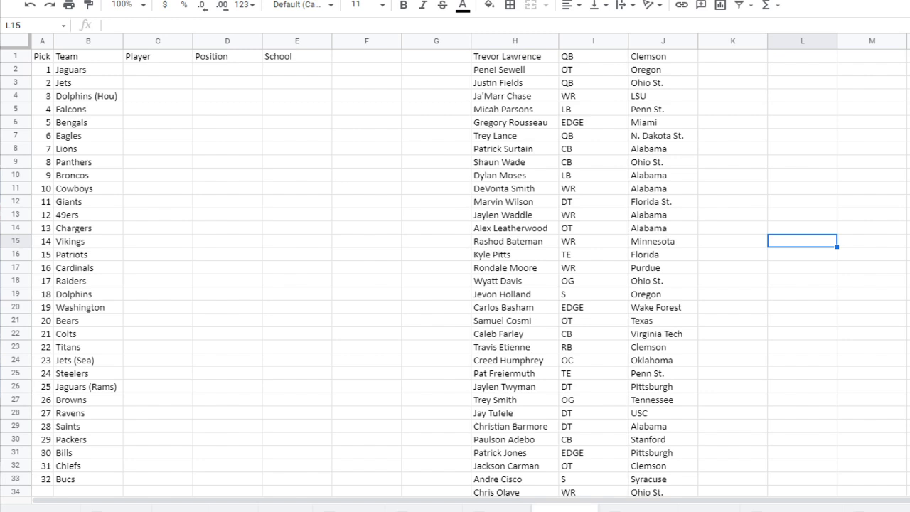
# Step: Add the header "notes" in cell F1 beside the School column
pyautogui.click(364, 59)
pyautogui.write('notes')
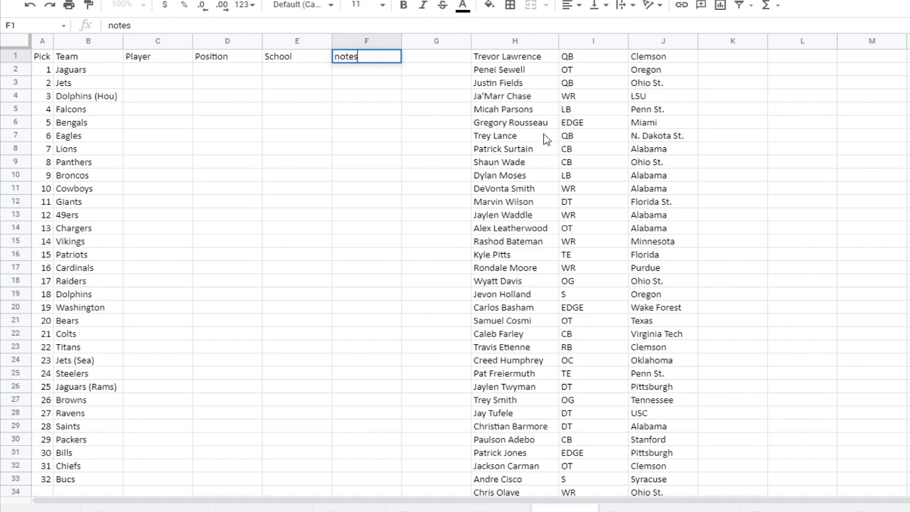
# Step: Move Trevor Lawrence's name, position and school from the prospect list to the Jaguars' pick in C2:E2, and widen the Player column to fit
pyautogui.moveTo(523, 122); pyautogui.dragTo(523, 135)
pyautogui.moveTo(486, 60); pyautogui.dragTo(649, 361)
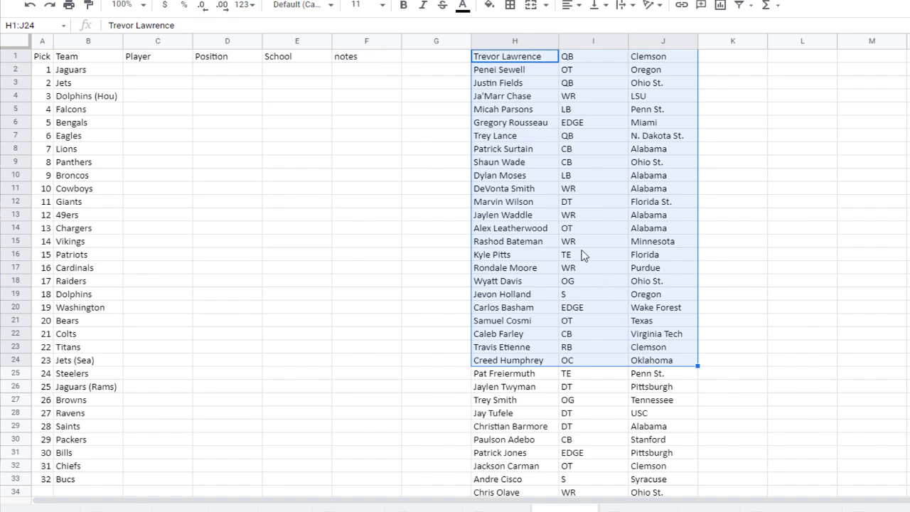
pyautogui.click(440, 176)
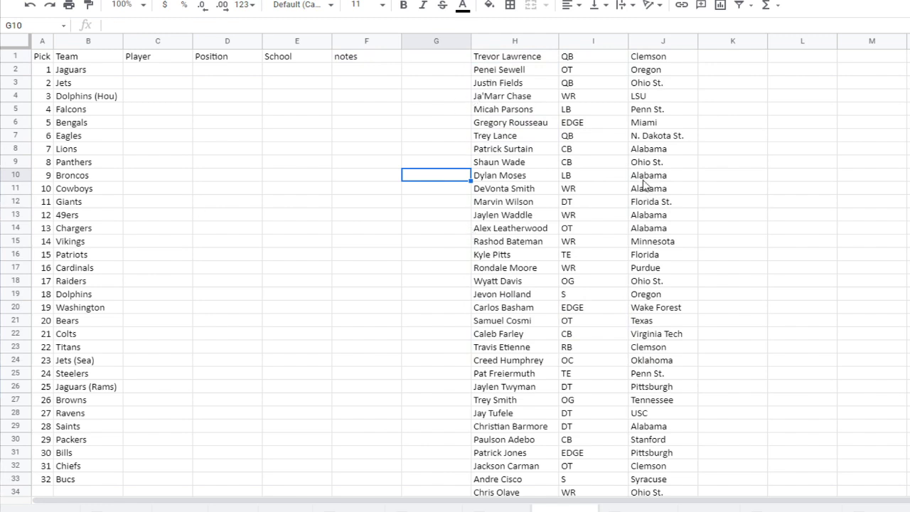
pyautogui.moveTo(499, 59); pyautogui.dragTo(249, 80)
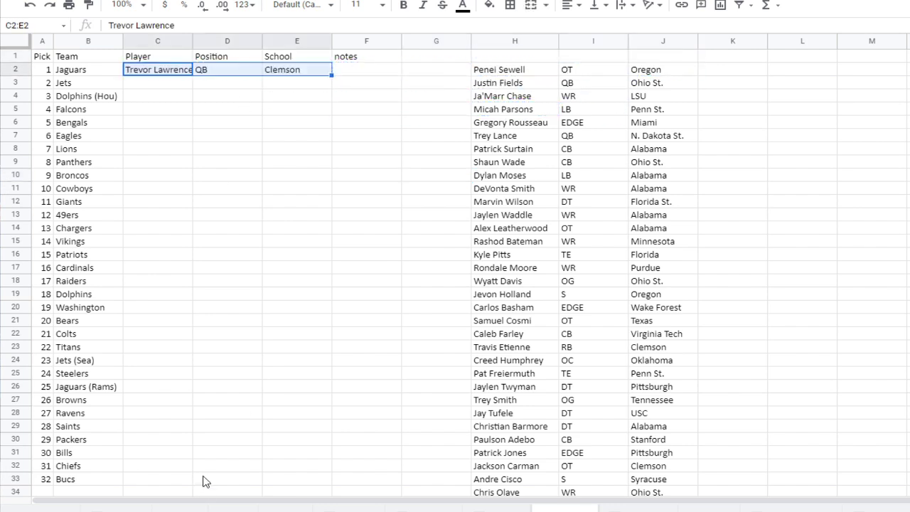
pyautogui.moveTo(192, 45); pyautogui.dragTo(197, 45)
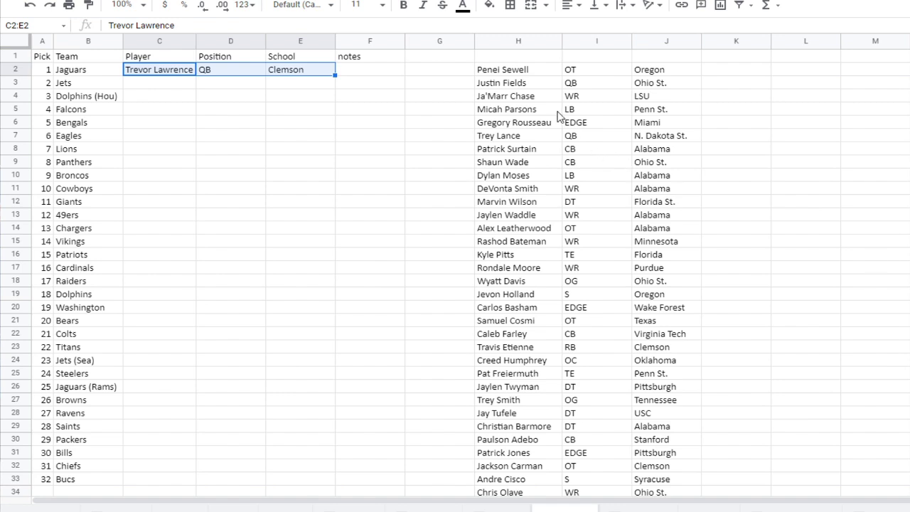
# Step: Move Justin Fields' name, position and school from the prospect list to the Jets' pick in C3:E3
pyautogui.moveTo(508, 86); pyautogui.dragTo(630, 81)
pyautogui.hotkey('ctrl', 'c')
pyautogui.moveTo(470, 92); pyautogui.dragTo(232, 84)
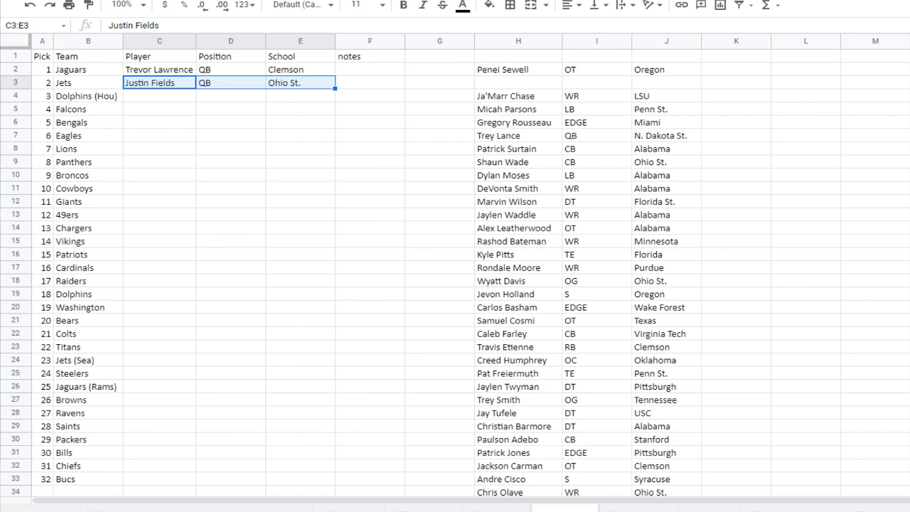
pyautogui.click(826, 151)
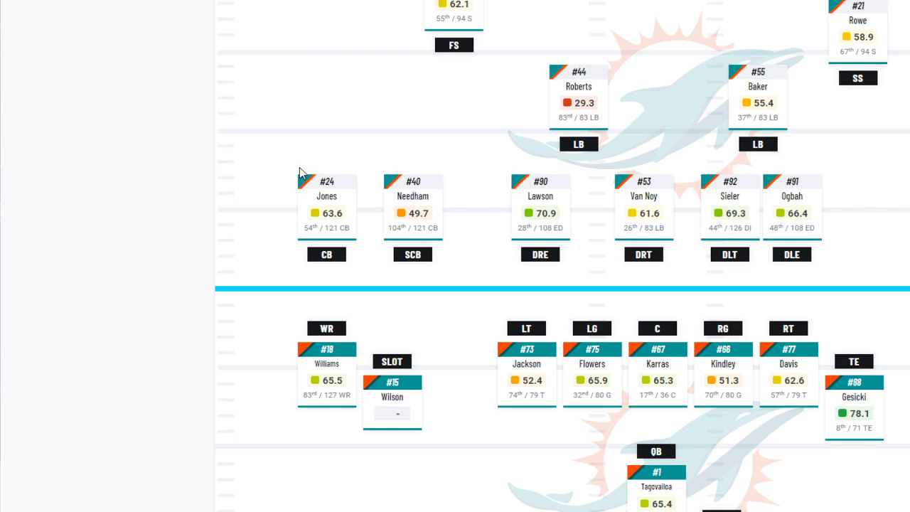
# Step: Examine the Miami Dolphins' lineup on the PFF site and open the team's roster at the offensive tackles
pyautogui.scroll(-1, 265, 182)
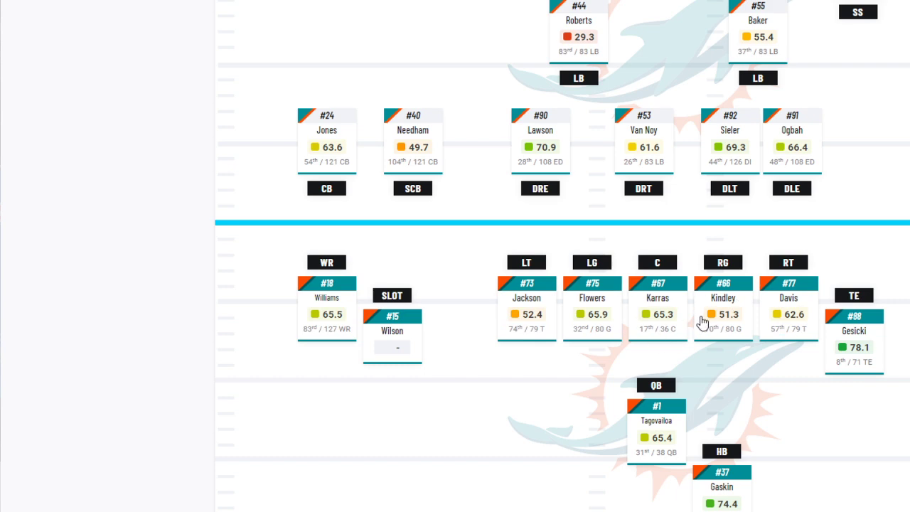
pyautogui.scroll(5, 702, 321)
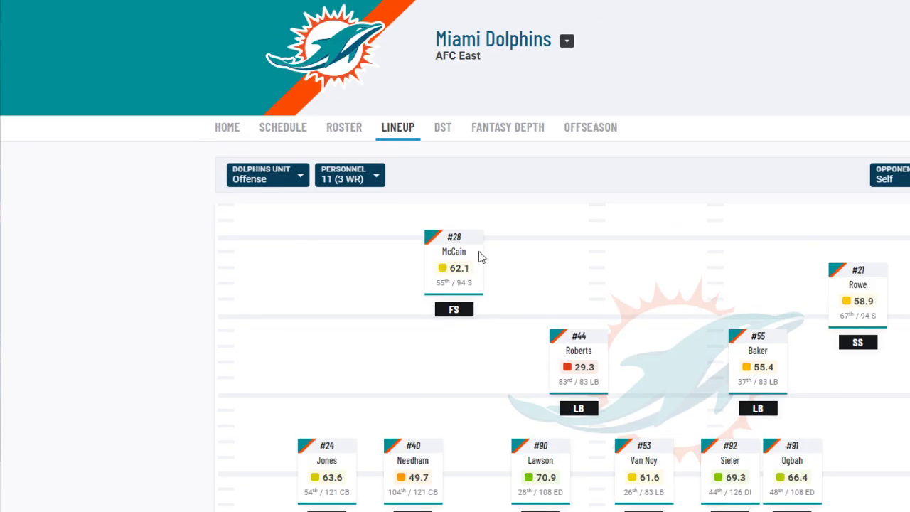
pyautogui.click(343, 131)
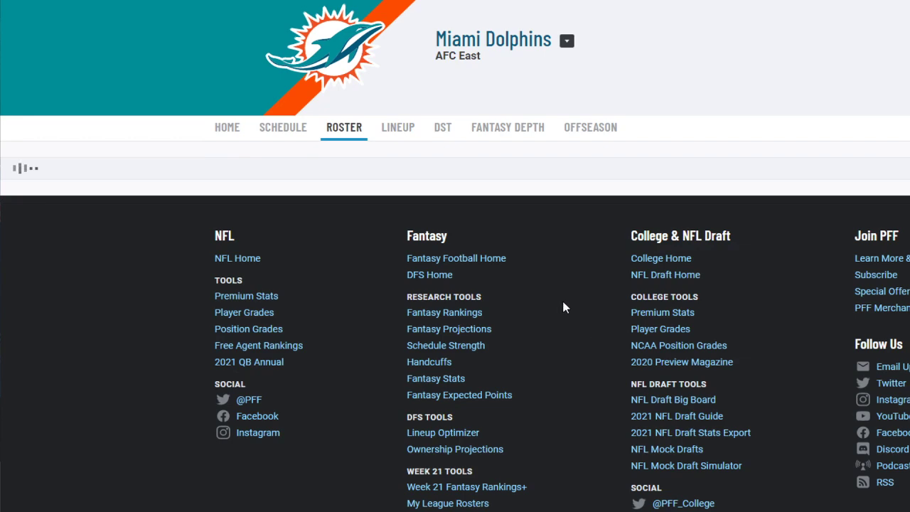
pyautogui.scroll(-7, 558, 319)
pyautogui.scroll(-2, 558, 322)
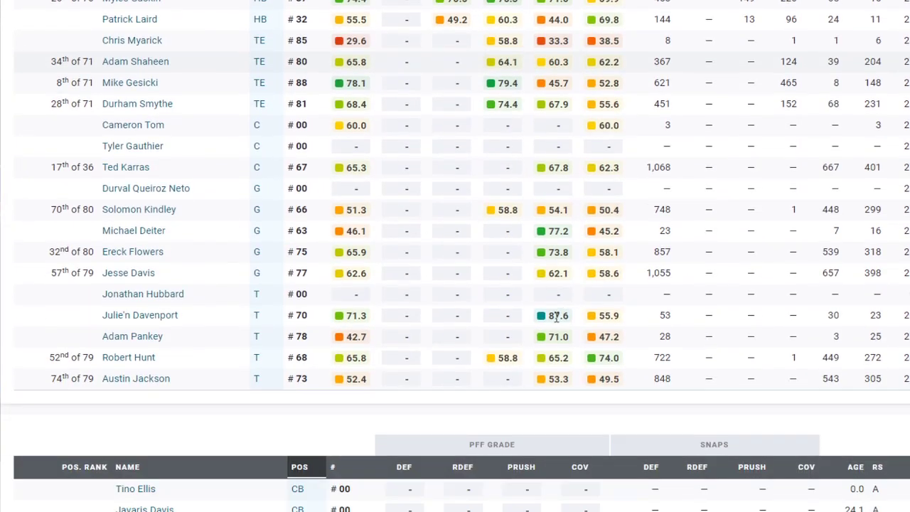
# Step: Compare the PFF grades of the Dolphins' tackles and check Robert Hunt's weekly and season grades on the player page
pyautogui.moveTo(89, 292); pyautogui.dragTo(625, 388)
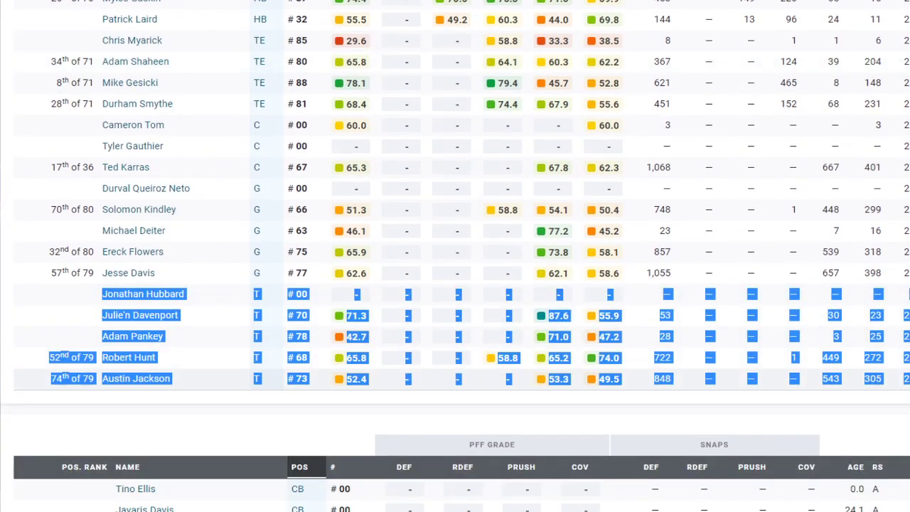
pyautogui.click(626, 387)
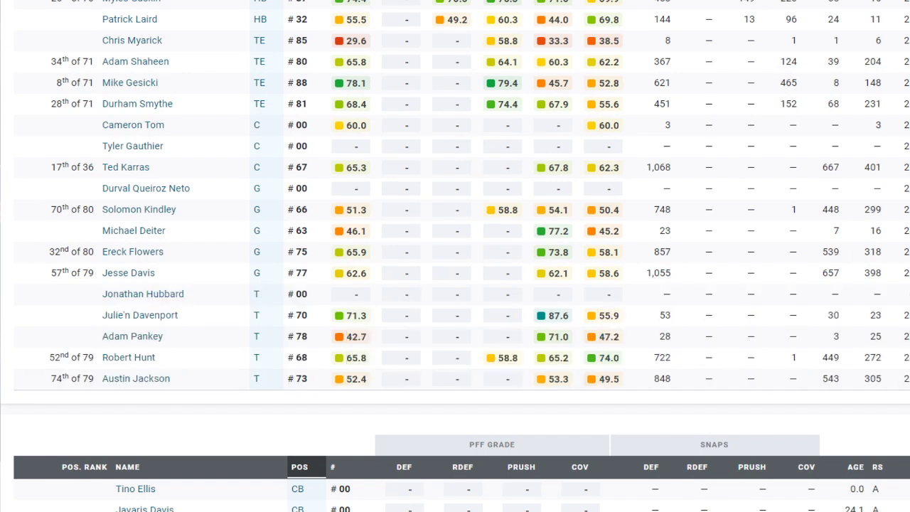
pyautogui.tripleClick(626, 379)
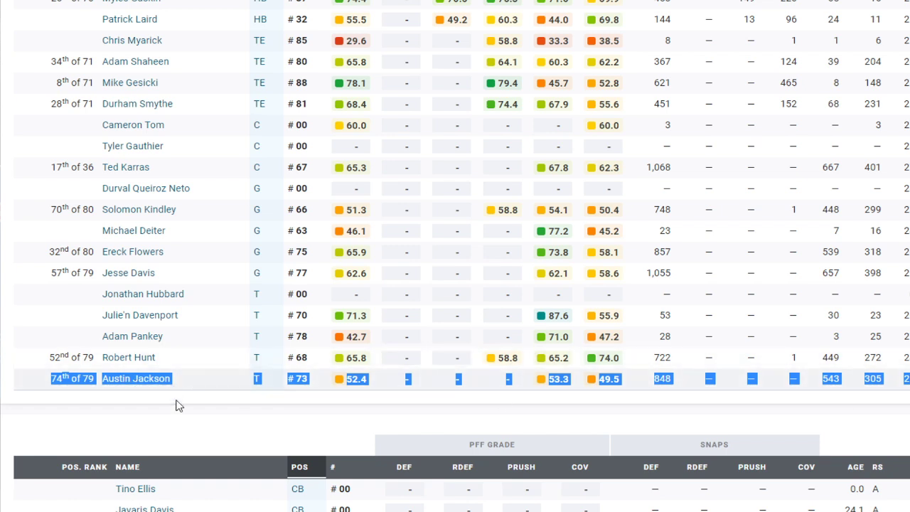
pyautogui.click(339, 404)
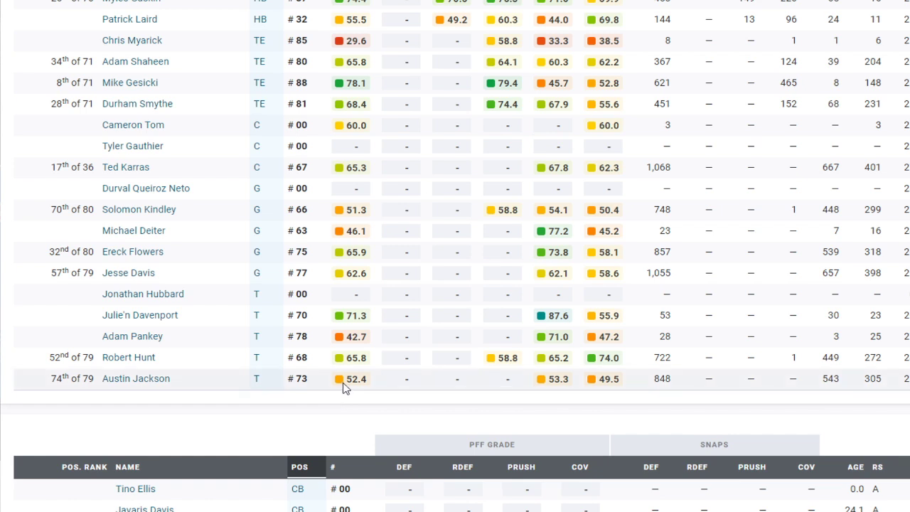
pyautogui.doubleClick(354, 378)
pyautogui.doubleClick(356, 357)
pyautogui.click(385, 429)
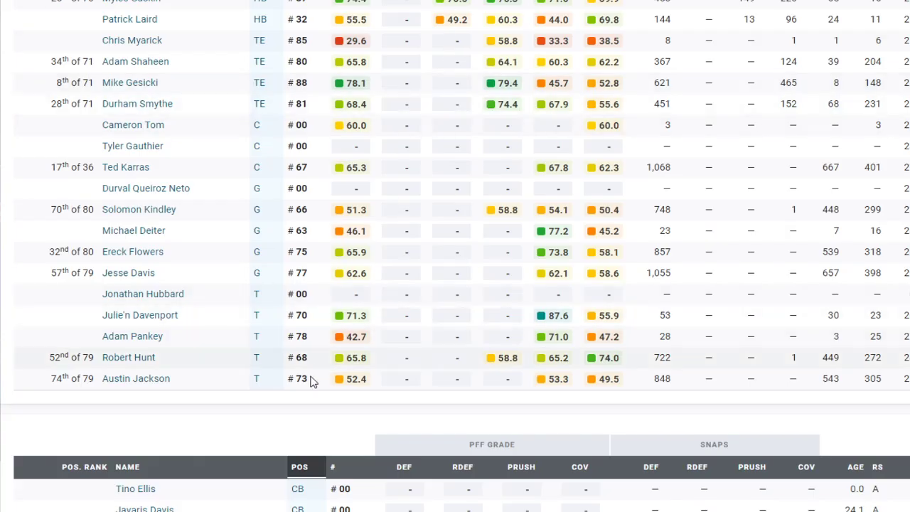
pyautogui.click(203, 358)
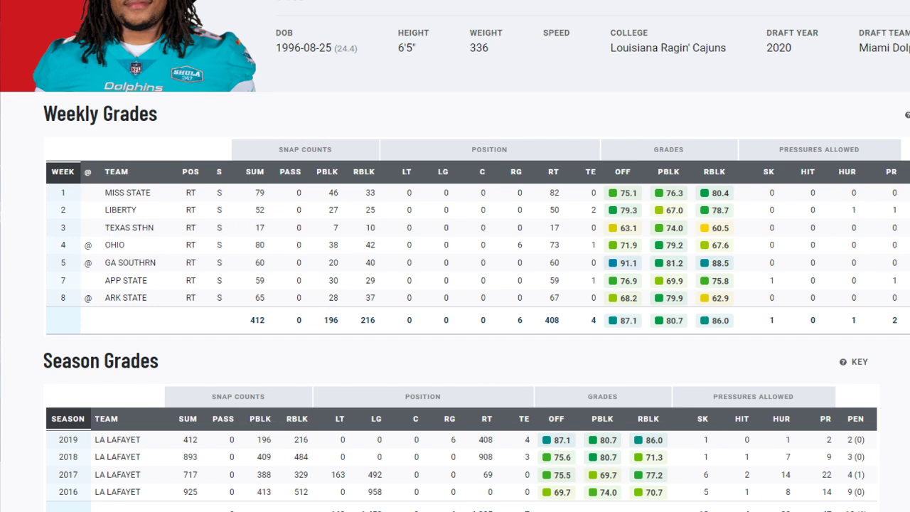
pyautogui.click(371, 424)
# Step: Return to the draft spreadsheet and move Penei Sewell's name, position and school to the Dolphins (Hou) pick in C4:E4
pyautogui.hotkey('ctrl', 'Tab')
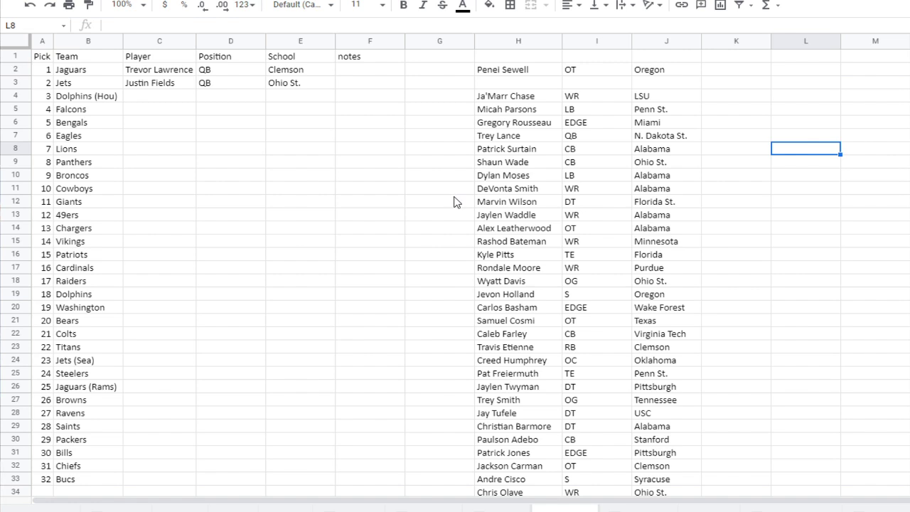
pyautogui.moveTo(530, 71); pyautogui.dragTo(241, 101)
pyautogui.click(202, 282)
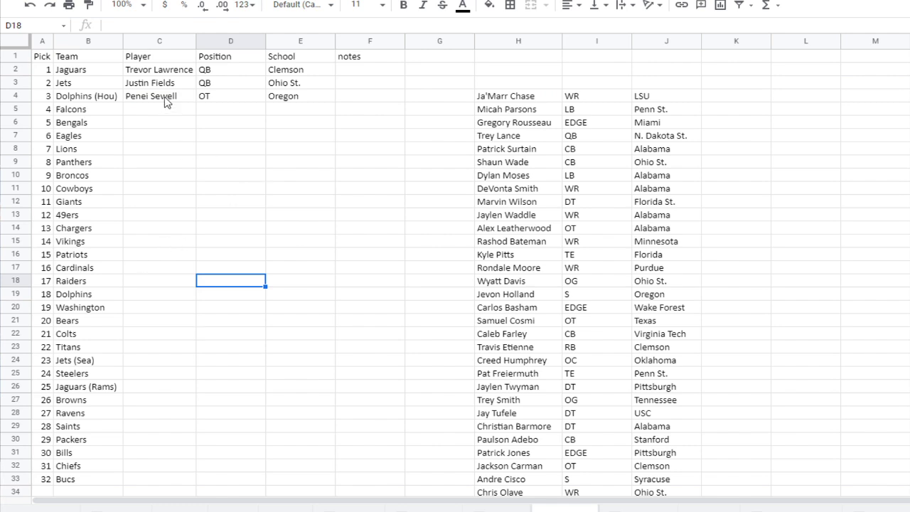
pyautogui.moveTo(167, 99); pyautogui.dragTo(299, 97)
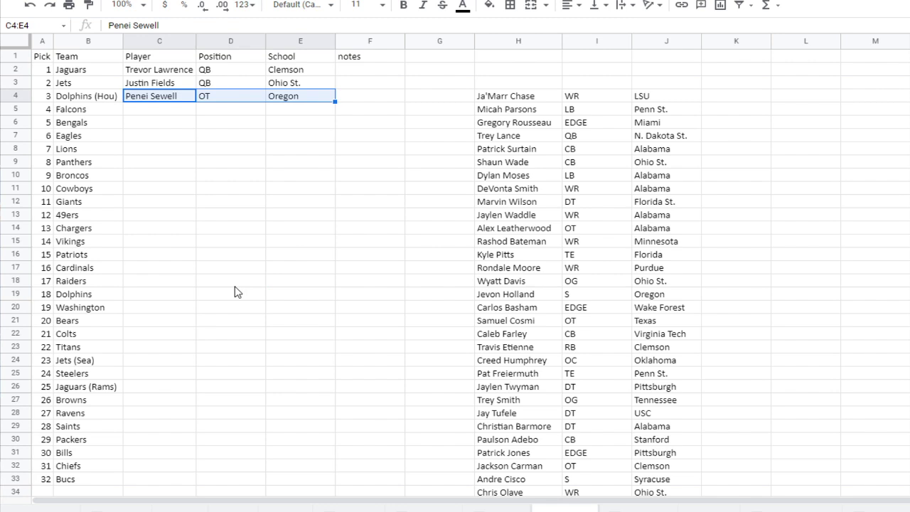
# Step: Review the remaining prospects from Ja'Marr Chase to Marvin Wilson, including Trey Lance, for the upcoming picks
pyautogui.moveTo(515, 99); pyautogui.dragTo(679, 203)
pyautogui.click(472, 83)
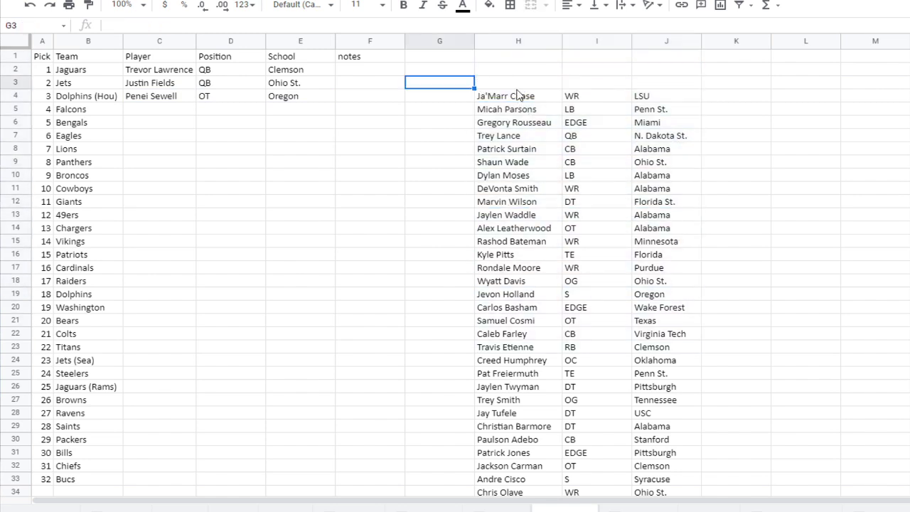
pyautogui.moveTo(517, 190); pyautogui.dragTo(663, 206)
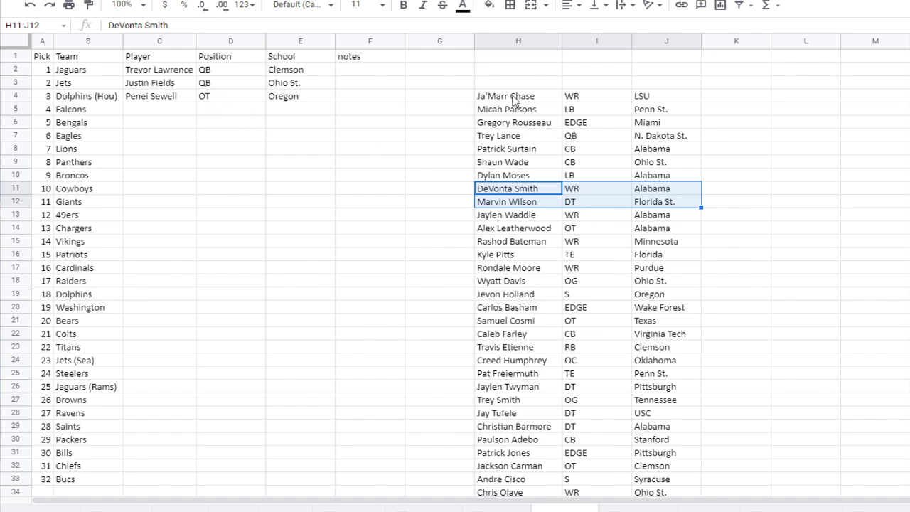
pyautogui.click(220, 99)
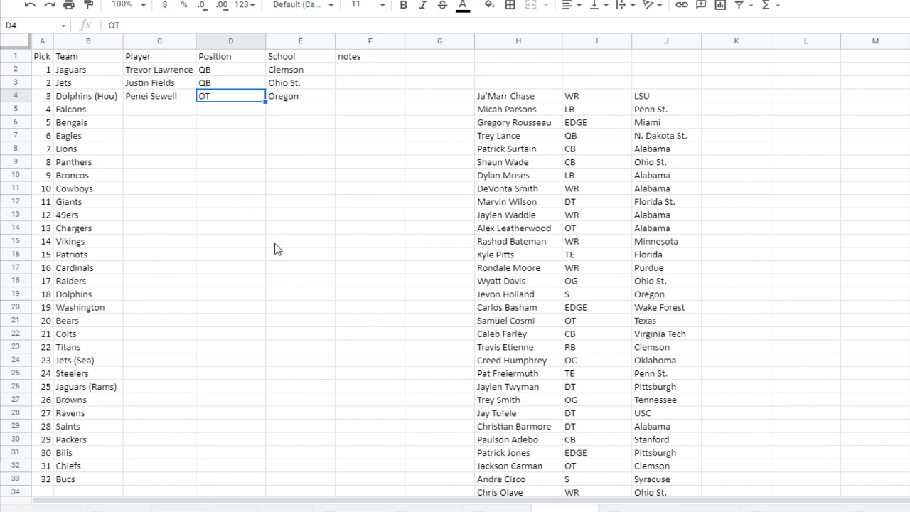
pyautogui.click(256, 244)
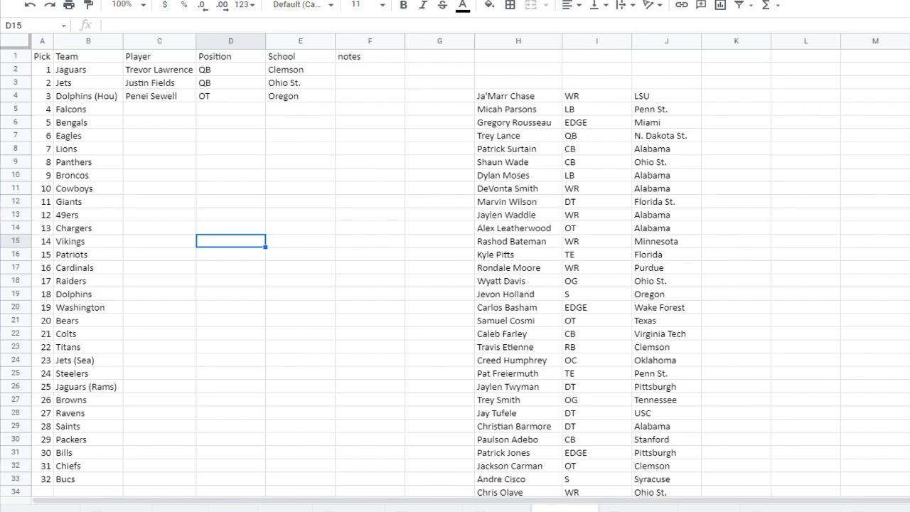
pyautogui.moveTo(498, 135); pyautogui.dragTo(660, 137)
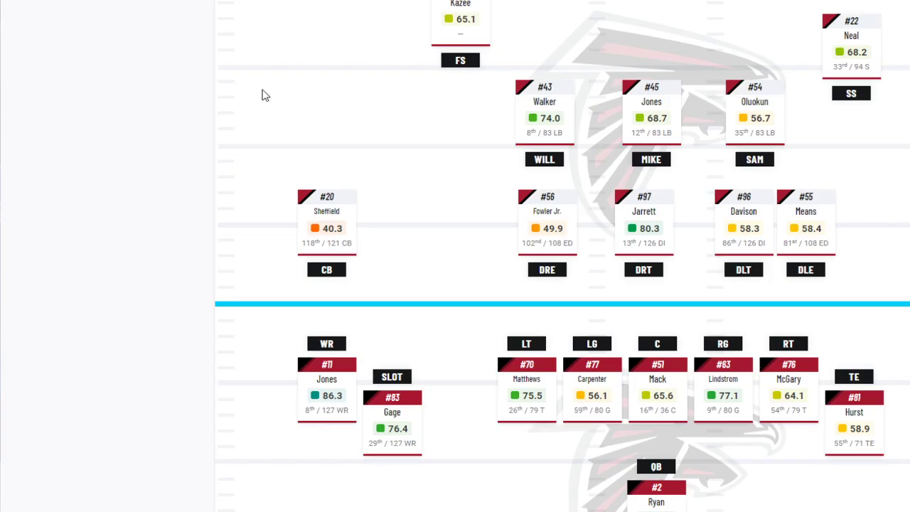
# Step: Examine the Atlanta Falcons' lineup on the PFF site, comparing player grades across the defense and offense
pyautogui.scroll(-2, 179, 107)
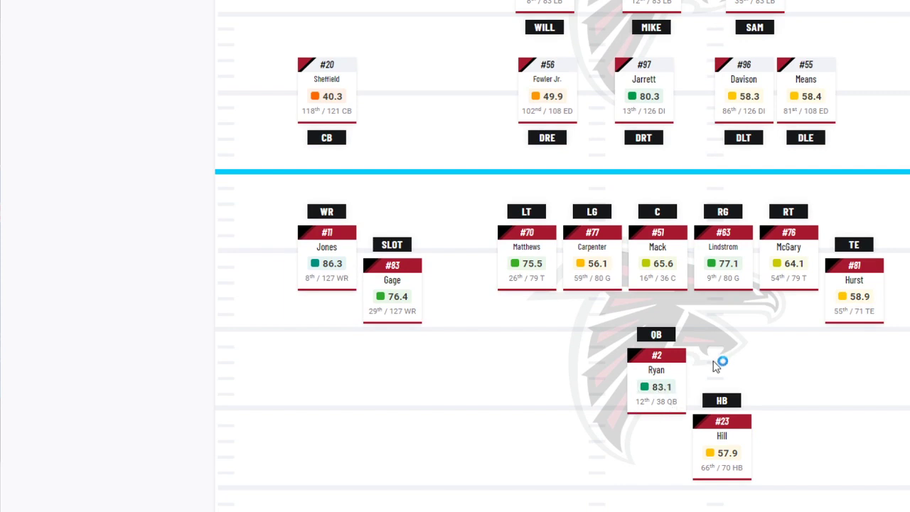
pyautogui.scroll(3, 707, 315)
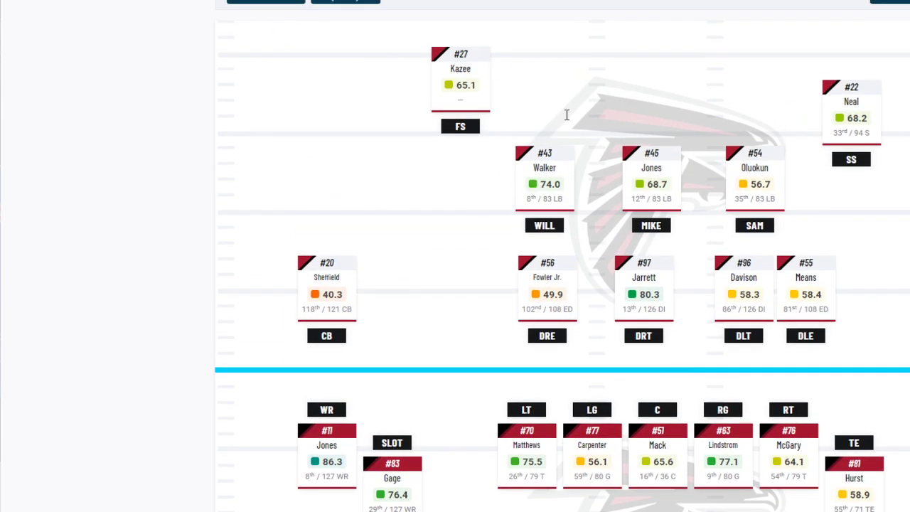
pyautogui.scroll(-3, 554, 226)
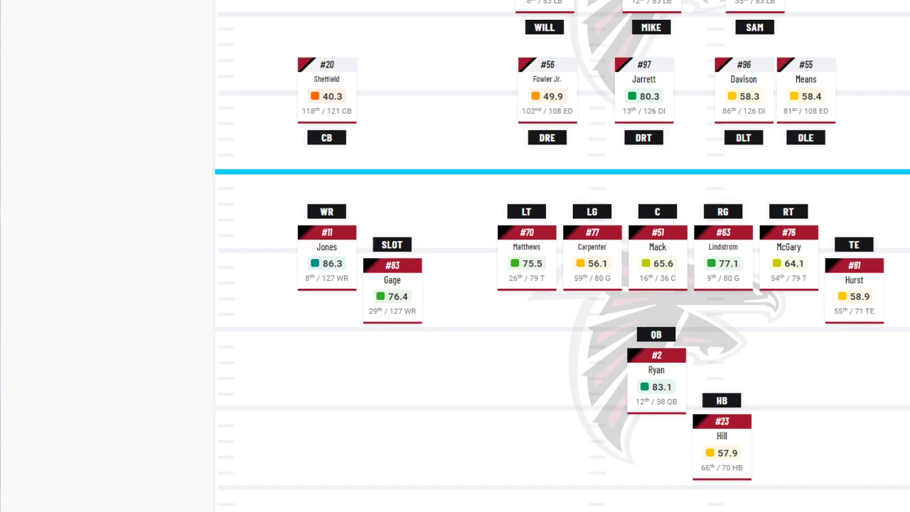
pyautogui.scroll(3, 420, 213)
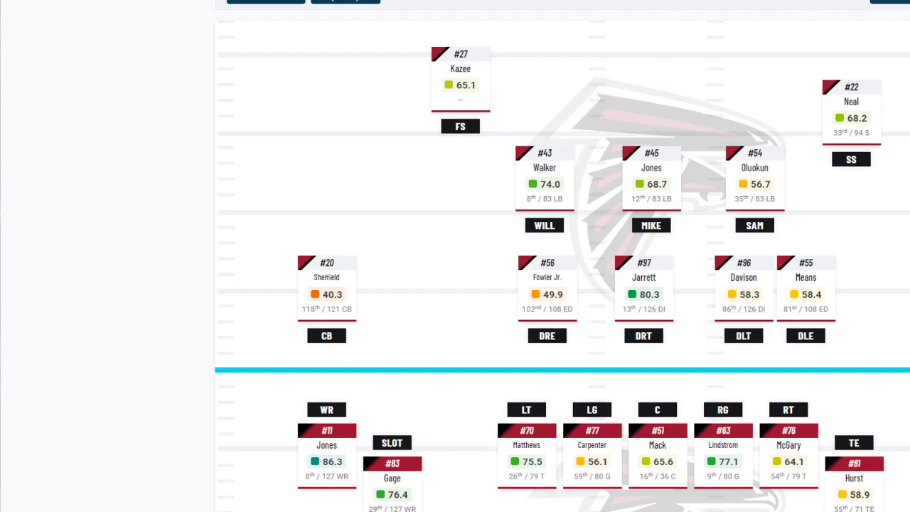
pyautogui.scroll(-2, 864, 320)
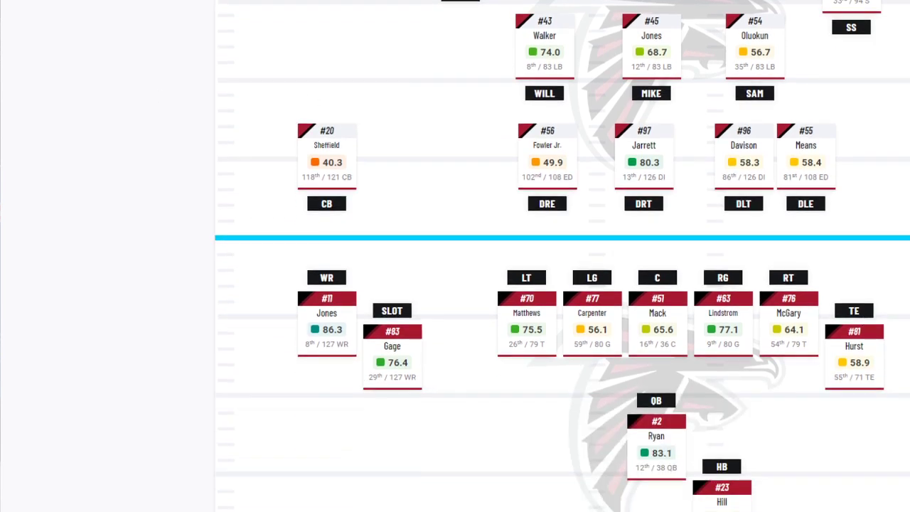
pyautogui.scroll(2, 654, 178)
pyautogui.moveTo(613, 267); pyautogui.dragTo(658, 310)
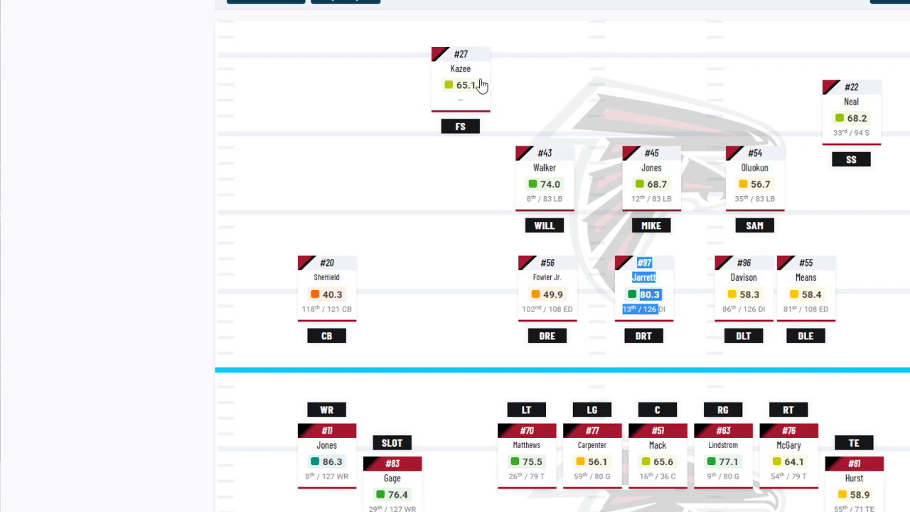
pyautogui.scroll(-2, 435, 206)
pyautogui.scroll(-1, 432, 207)
pyautogui.scroll(-2, 431, 209)
pyautogui.scroll(2, 431, 209)
pyautogui.click(459, 293)
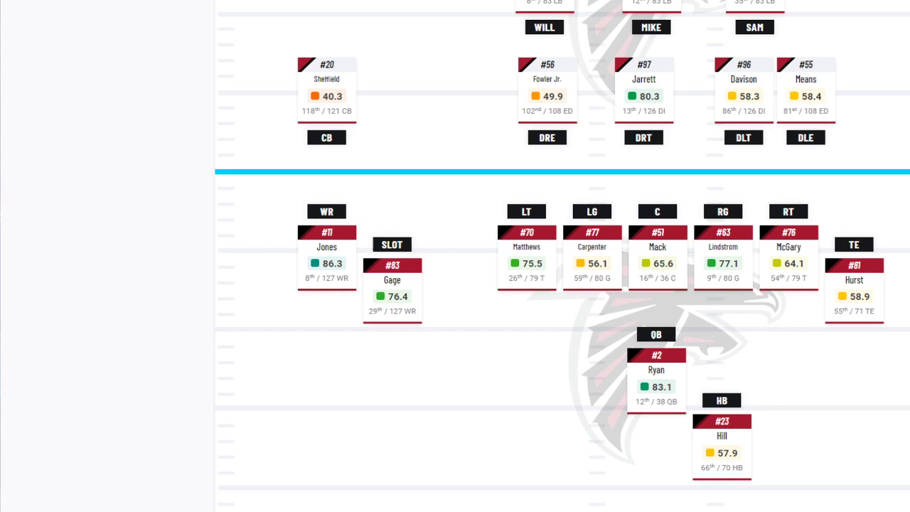
pyautogui.scroll(1, 562, 256)
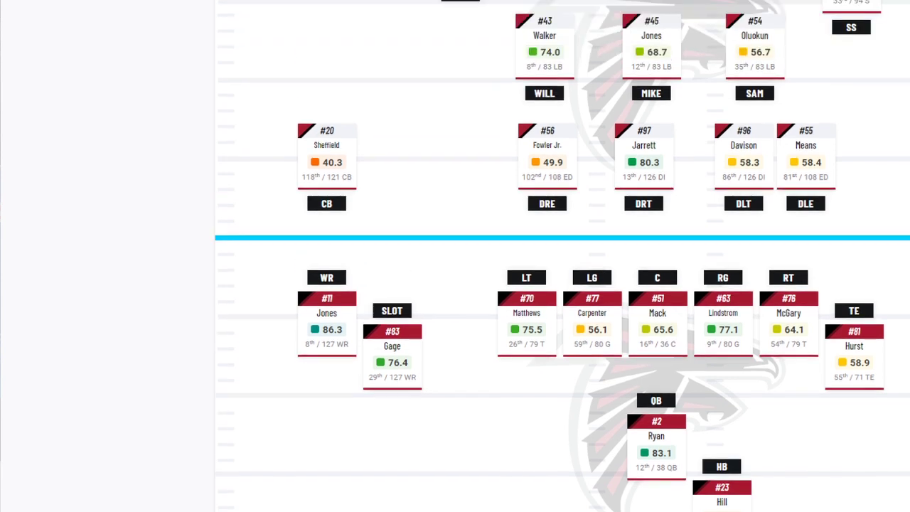
pyautogui.scroll(-2, 875, 419)
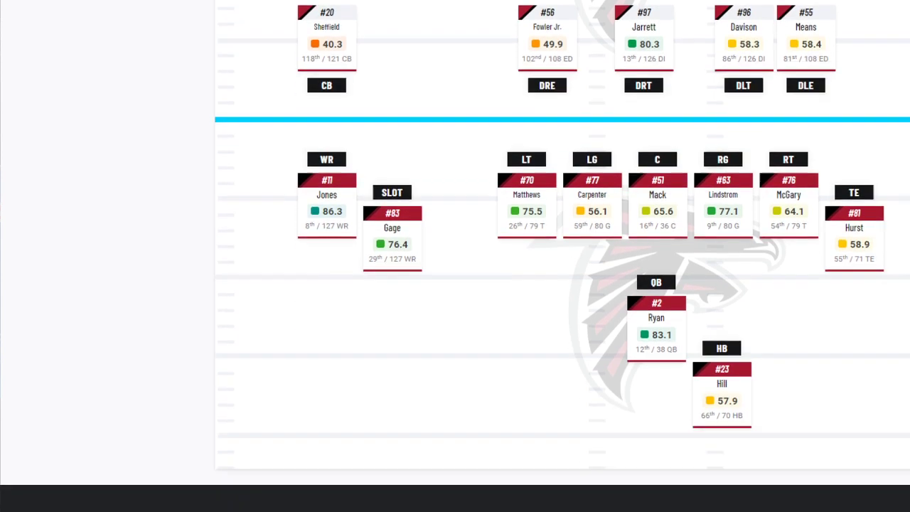
pyautogui.scroll(2, 876, 419)
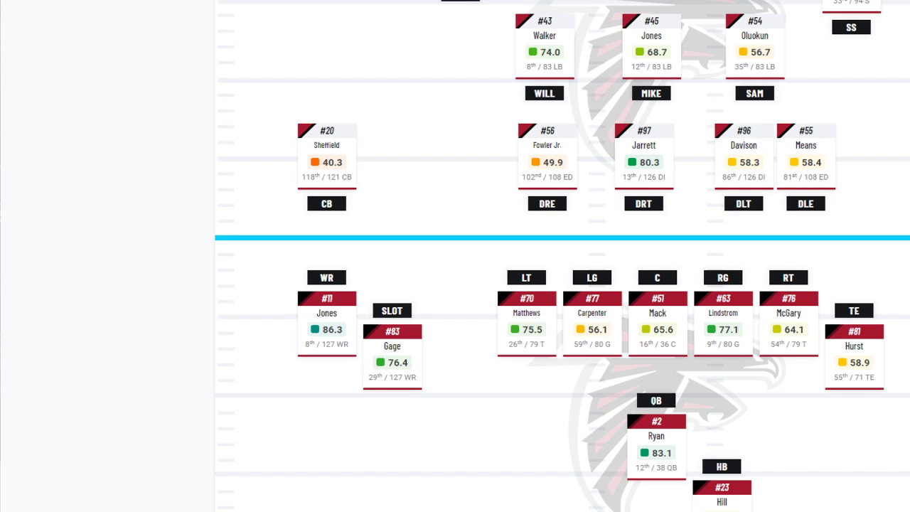
# Step: Review the remaining prospects in the draft spreadsheet down to Kwity Paye at the end of the list
pyautogui.scroll(-1, 563, 256)
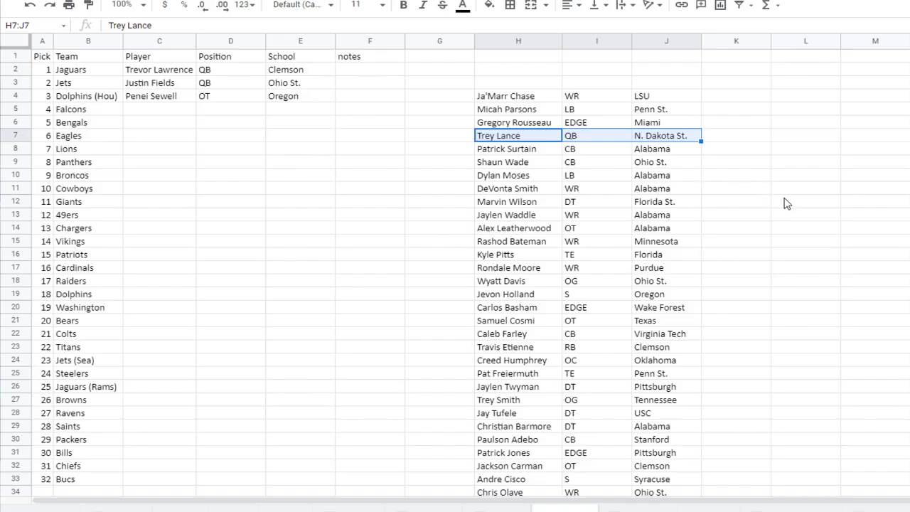
pyautogui.scroll(-1, 782, 203)
pyautogui.scroll(-3, 785, 203)
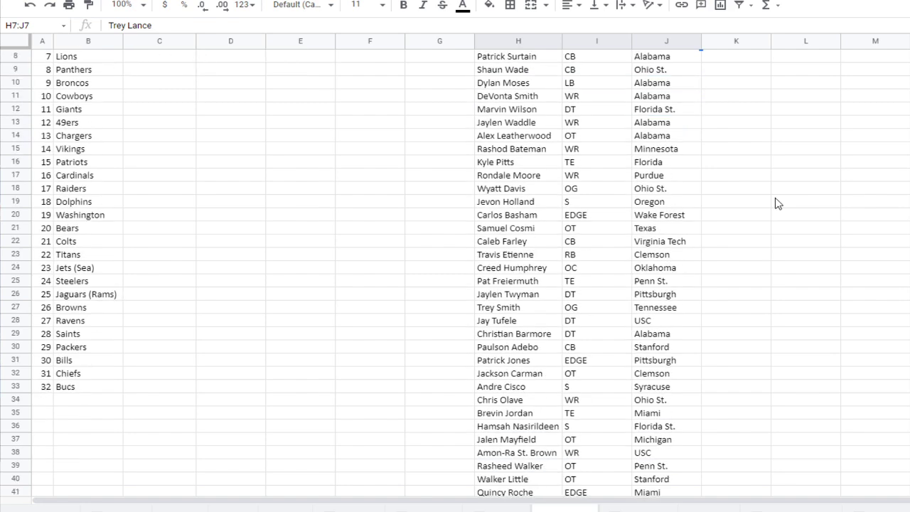
pyautogui.scroll(-5, 777, 204)
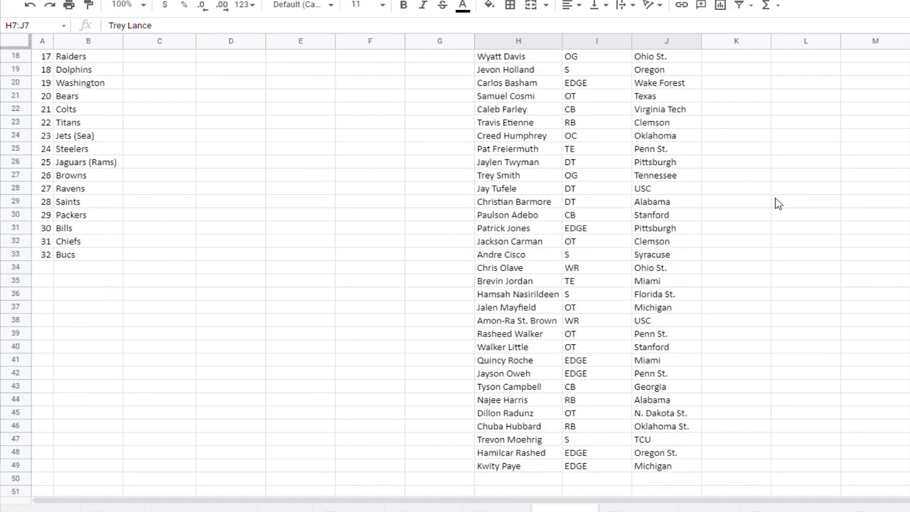
pyautogui.scroll(3, 608, 350)
pyautogui.scroll(6, 608, 348)
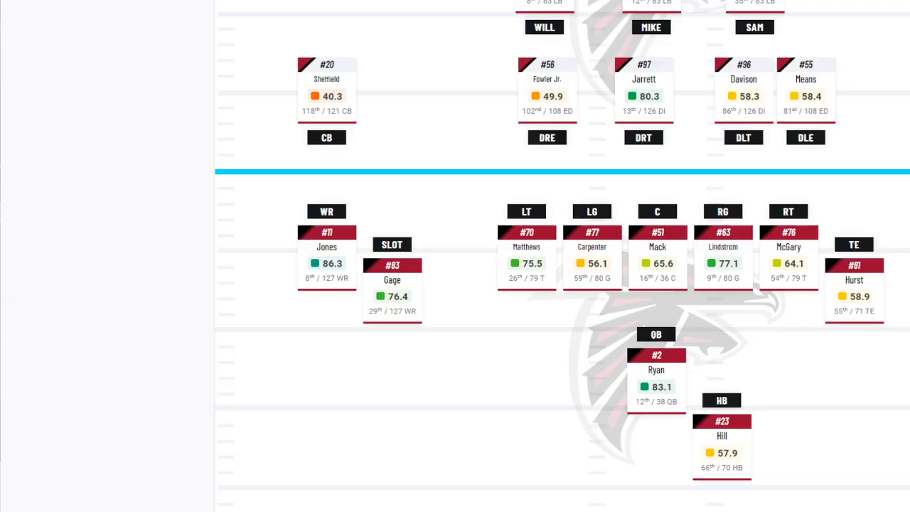
# Step: Re-examine the Falcons' lineup on the PFF site and check quarterback Matt Ryan's season and career grades
pyautogui.scroll(-1, 801, 311)
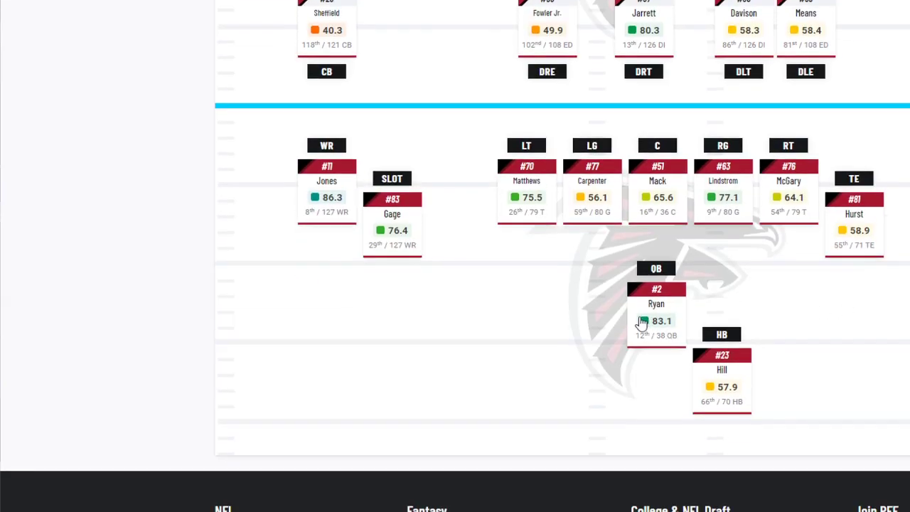
pyautogui.scroll(1, 562, 256)
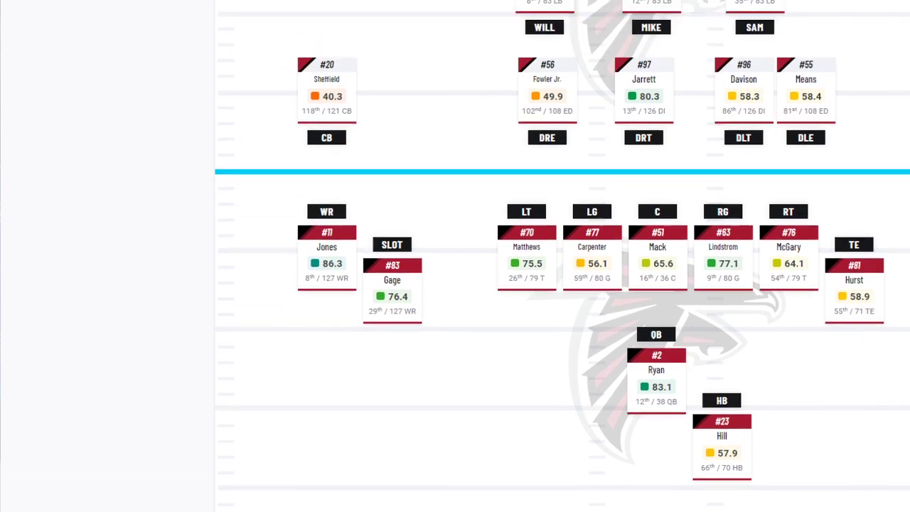
pyautogui.scroll(1, 878, 378)
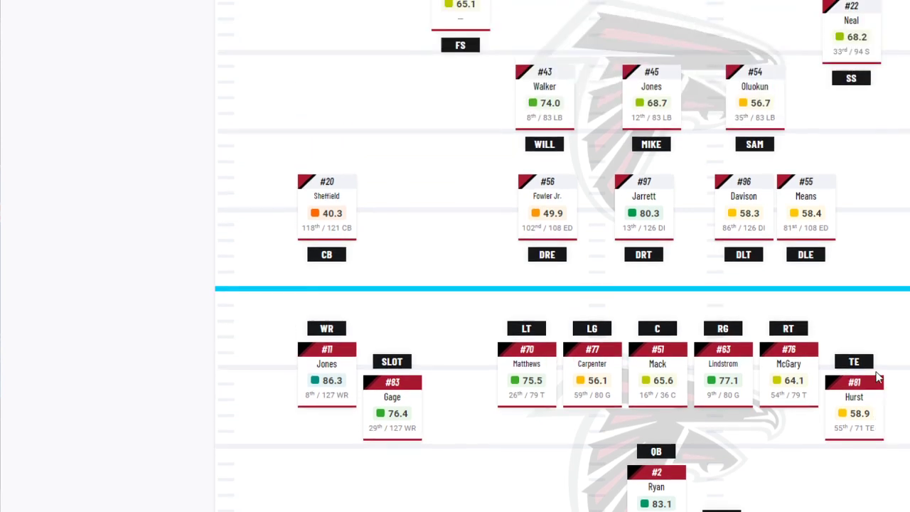
pyautogui.scroll(-1, 875, 382)
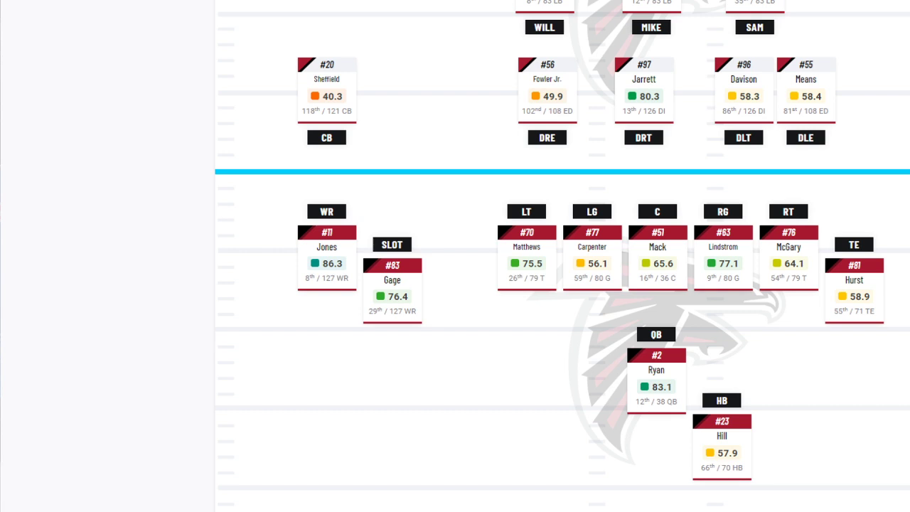
pyautogui.scroll(1, 562, 284)
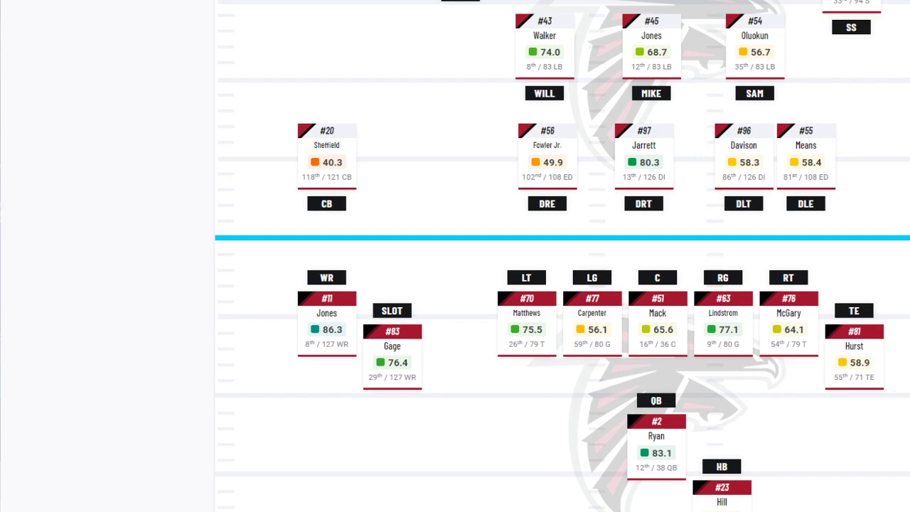
pyautogui.click(656, 452)
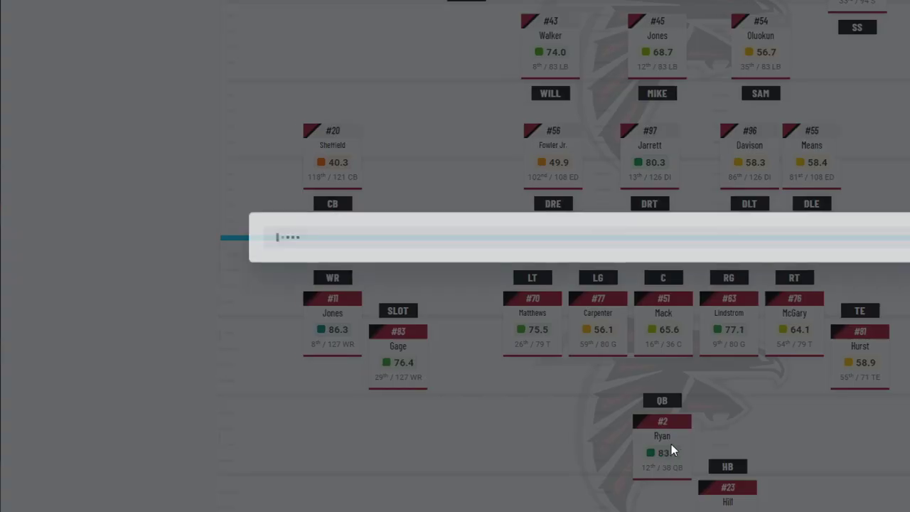
pyautogui.scroll(-1, 877, 349)
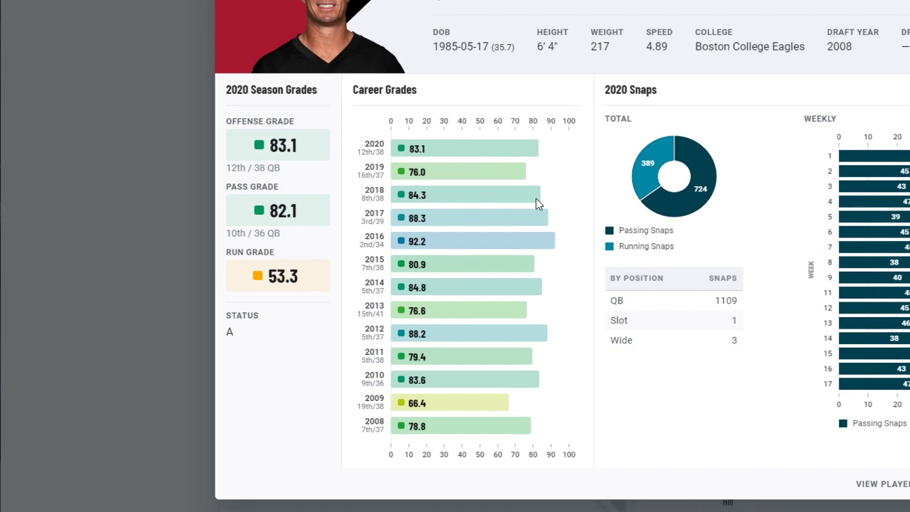
pyautogui.press('Escape')
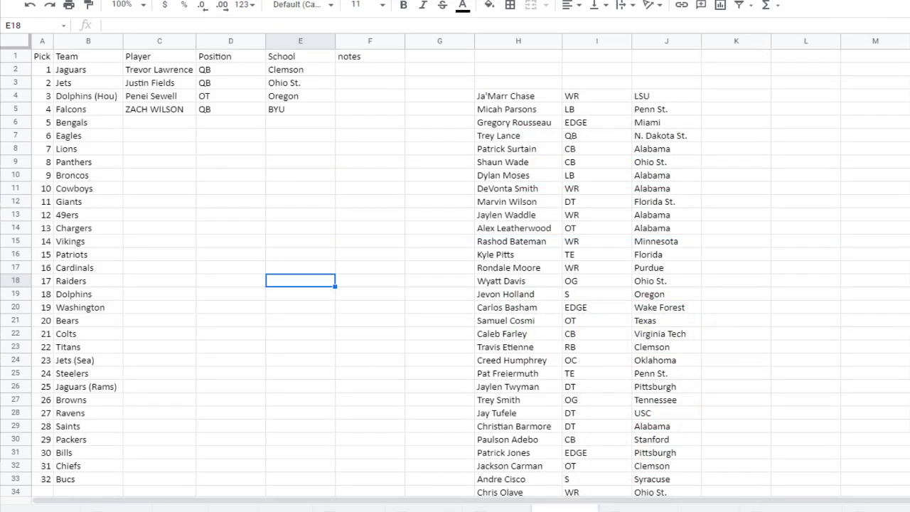
# Step: Weigh Alex Leatherwood, Ja'Marr Chase and Samuel Cosmi in the draft spreadsheet as candidates for the Bengals at pick 5
pyautogui.click(152, 122)
pyautogui.click(102, 122)
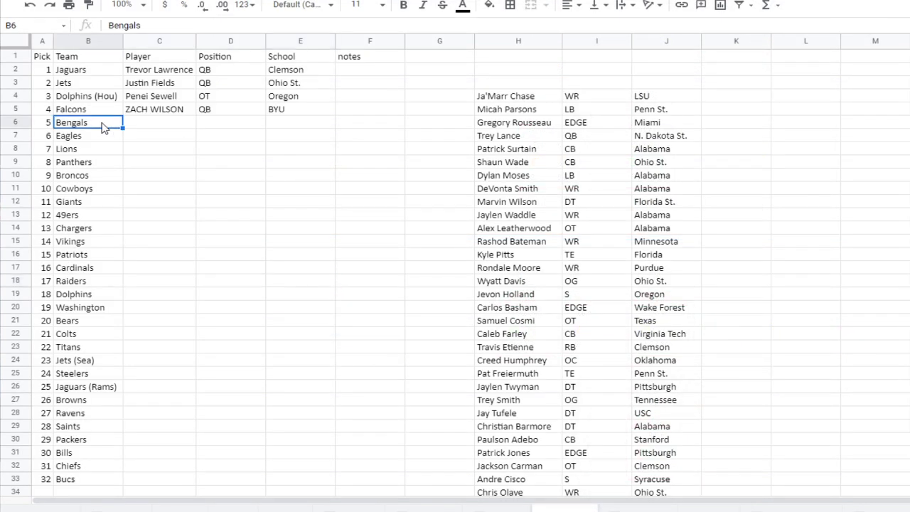
pyautogui.moveTo(440, 69); pyautogui.dragTo(835, 382)
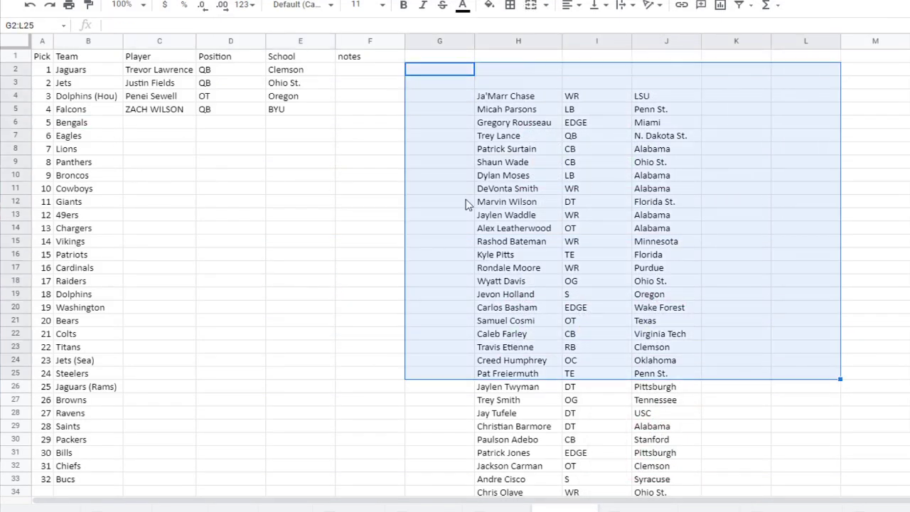
pyautogui.click(783, 282)
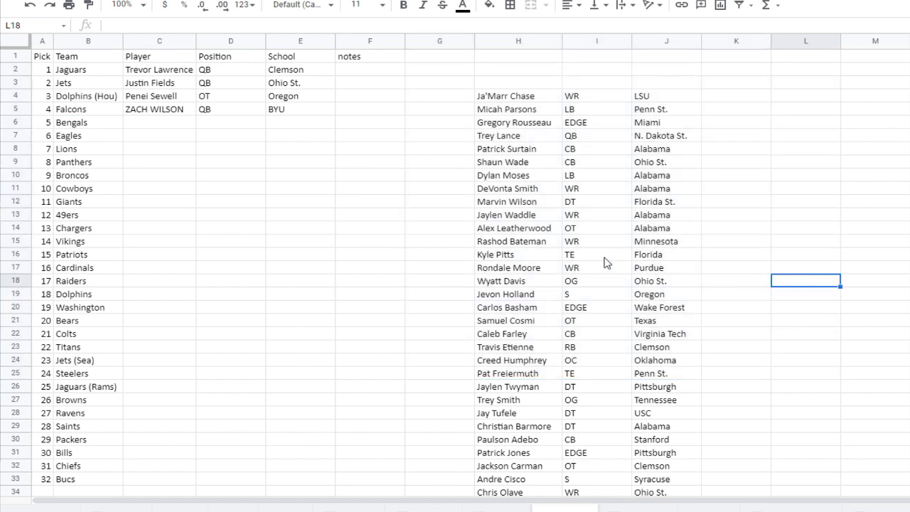
pyautogui.moveTo(513, 228); pyautogui.dragTo(681, 239)
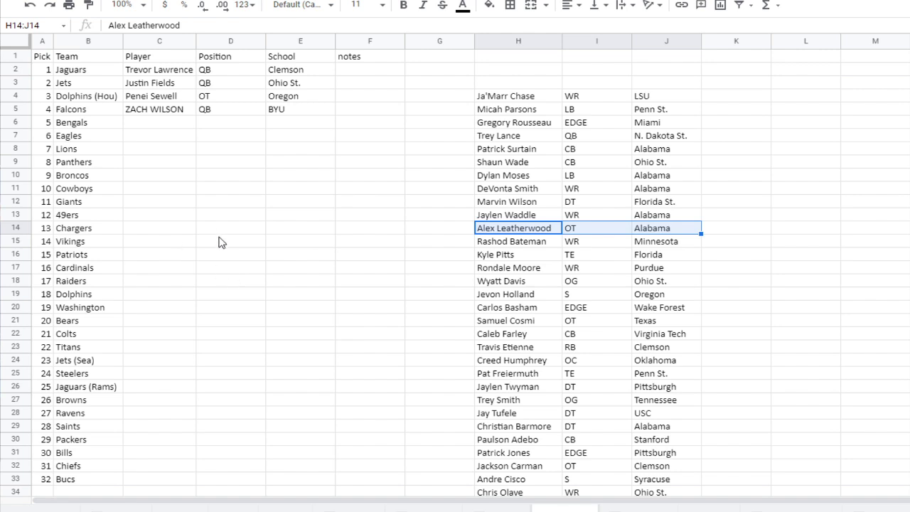
pyautogui.moveTo(183, 126); pyautogui.dragTo(310, 126)
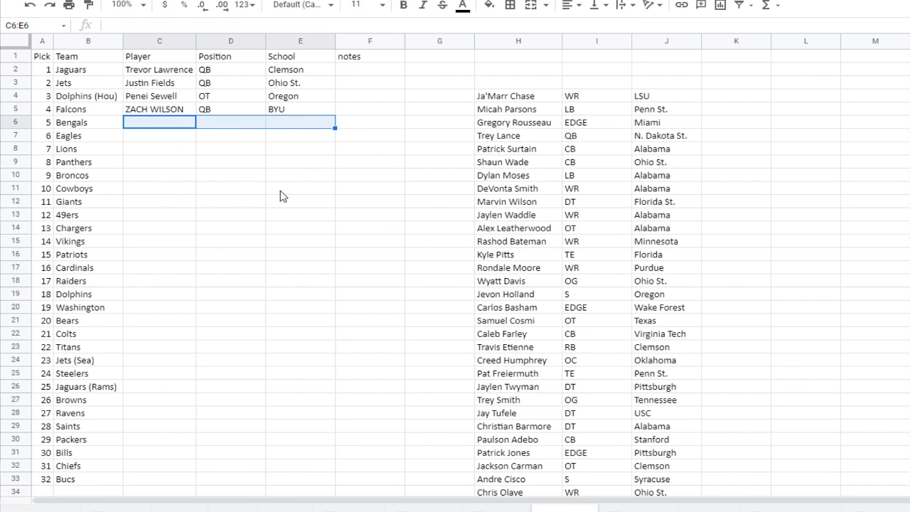
pyautogui.moveTo(486, 100); pyautogui.dragTo(658, 101)
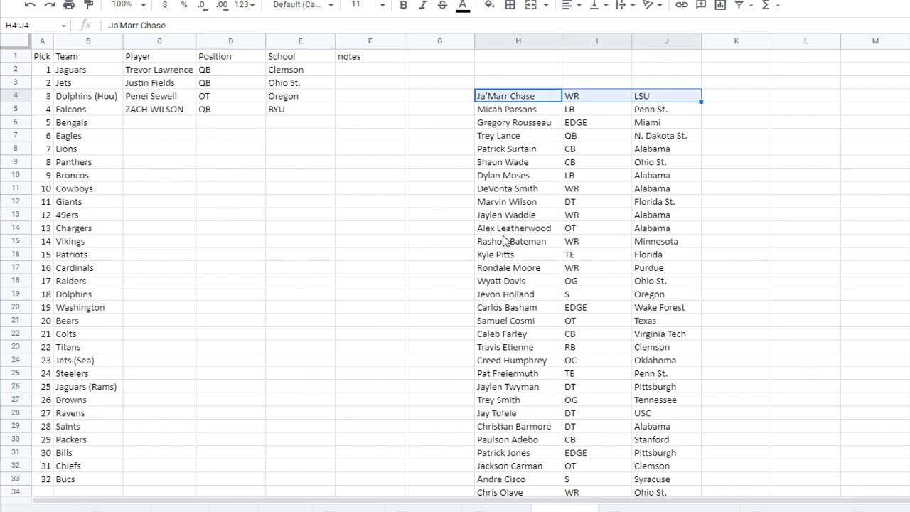
pyautogui.moveTo(160, 122); pyautogui.dragTo(579, 233)
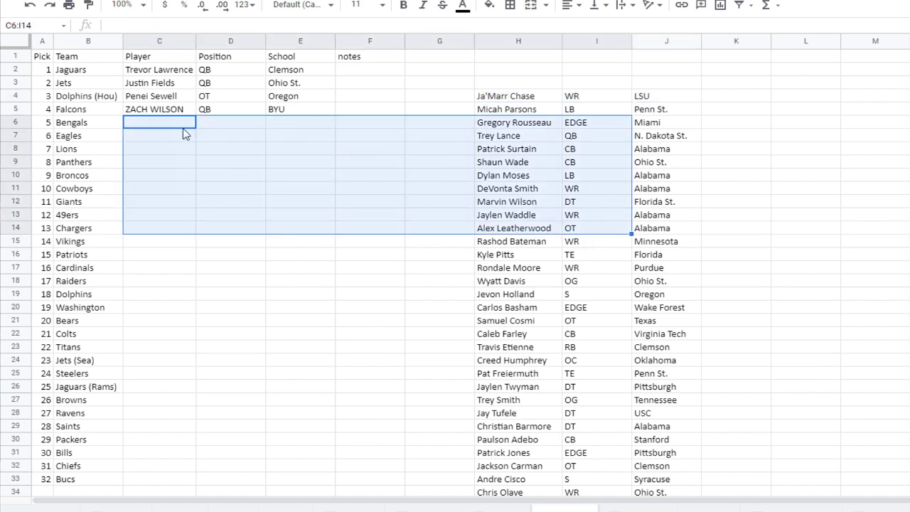
pyautogui.moveTo(515, 321); pyautogui.dragTo(639, 340)
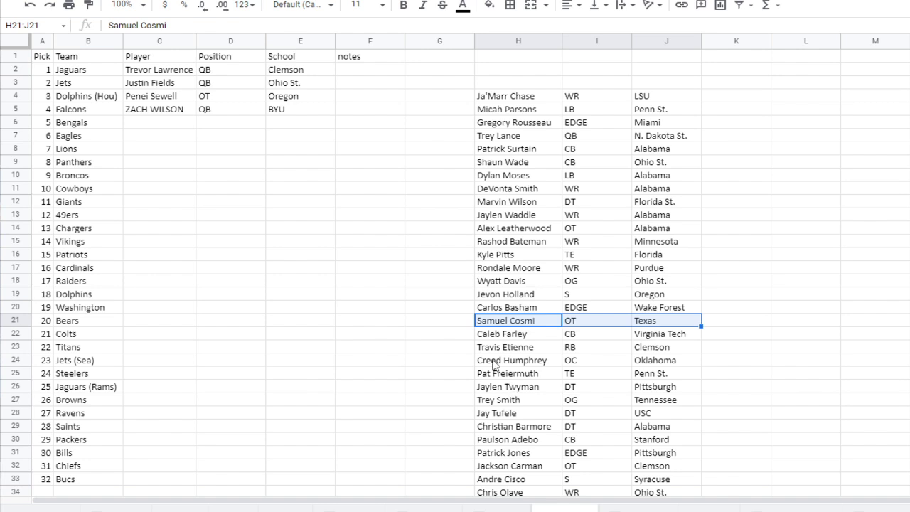
pyautogui.moveTo(177, 122); pyautogui.dragTo(524, 322)
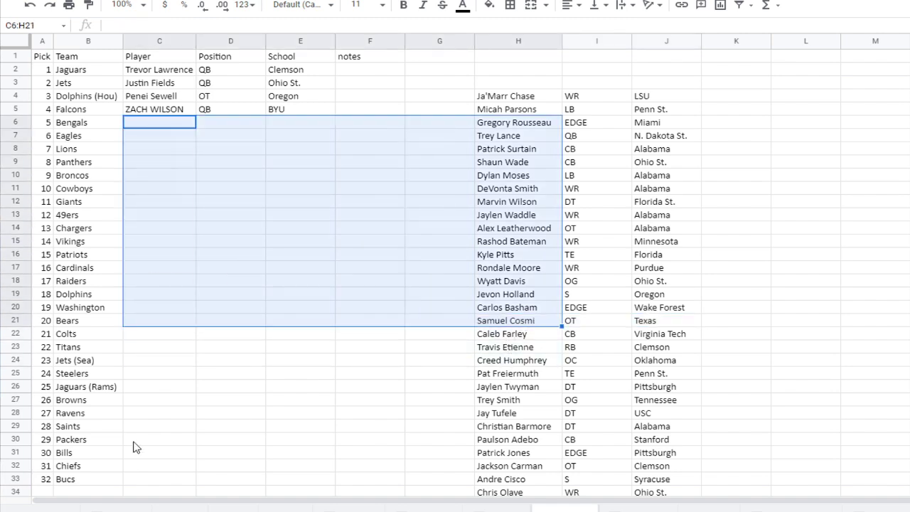
pyautogui.click(282, 401)
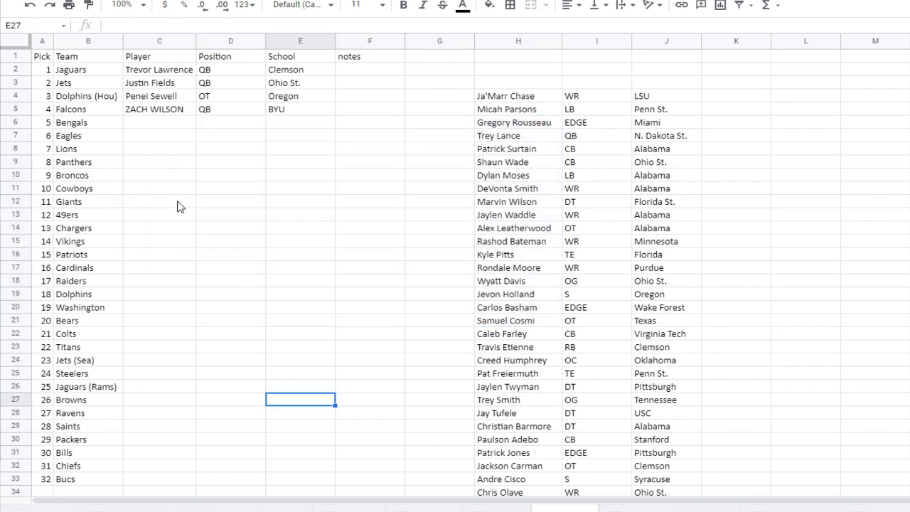
pyautogui.moveTo(153, 110); pyautogui.dragTo(622, 327)
pyautogui.click(220, 232)
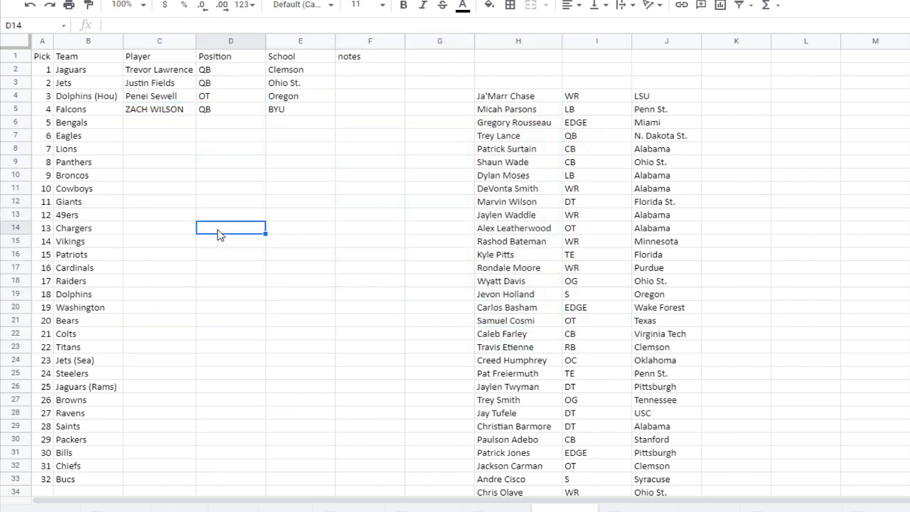
# Step: Examine the draft order around the Bengals' pick 5, considering the Falcons, Panthers, Broncos, Cowboys and Patriots slots
pyautogui.click(142, 125)
pyautogui.click(72, 124)
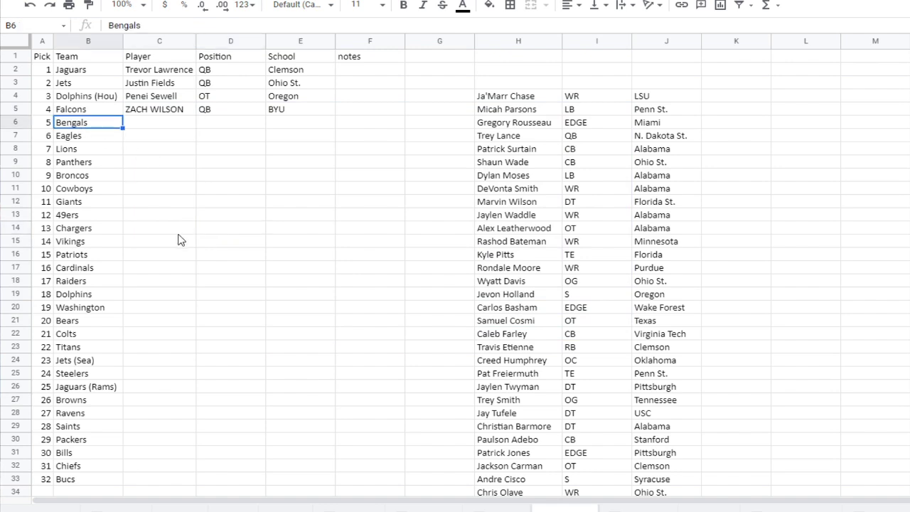
pyautogui.click(93, 189)
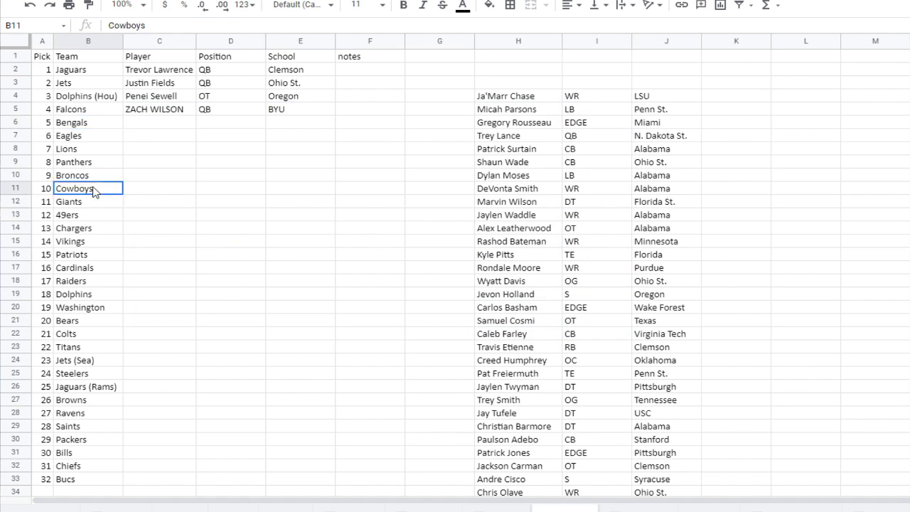
pyautogui.moveTo(85, 320); pyautogui.dragTo(141, 156)
pyautogui.click(248, 281)
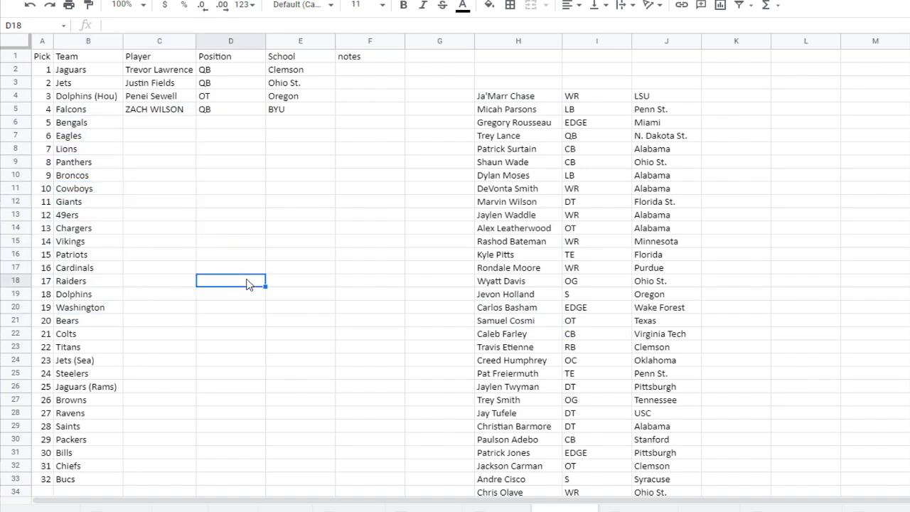
pyautogui.click(97, 110)
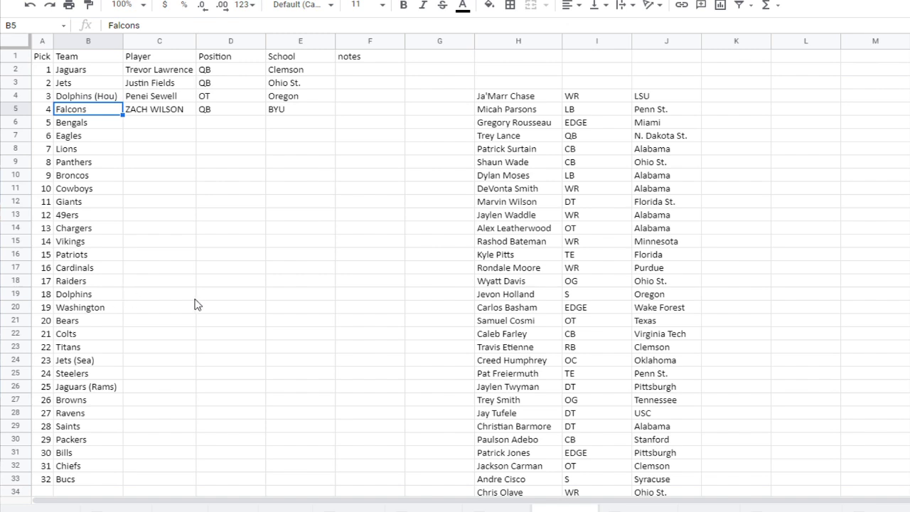
pyautogui.click(113, 162)
pyautogui.click(82, 194)
pyautogui.click(98, 163)
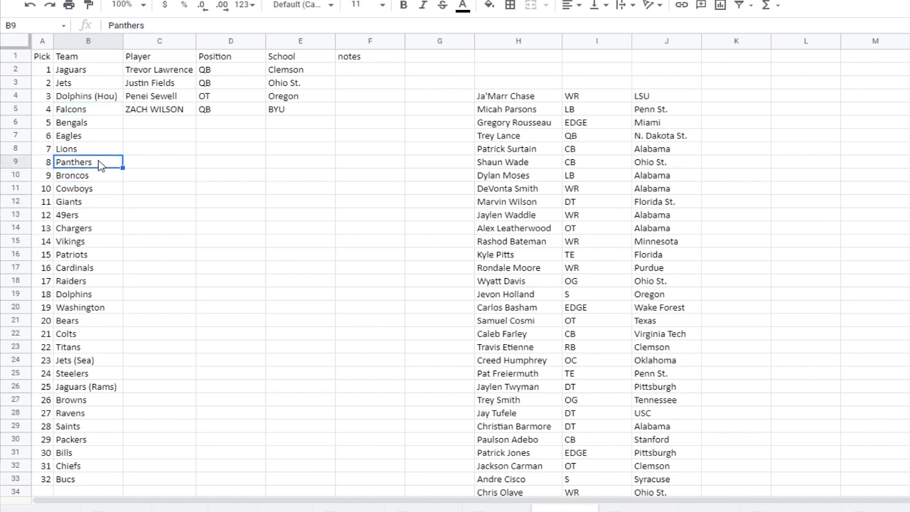
pyautogui.click(93, 176)
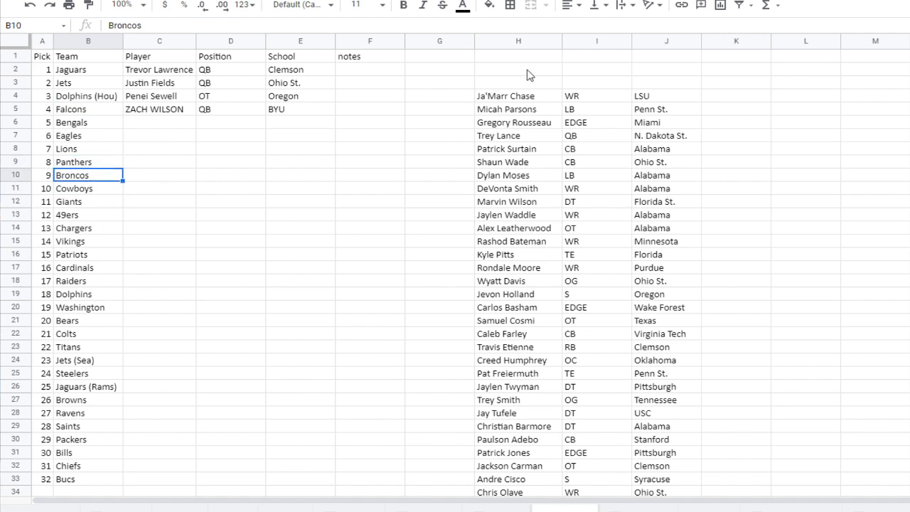
pyautogui.click(140, 268)
pyautogui.click(51, 255)
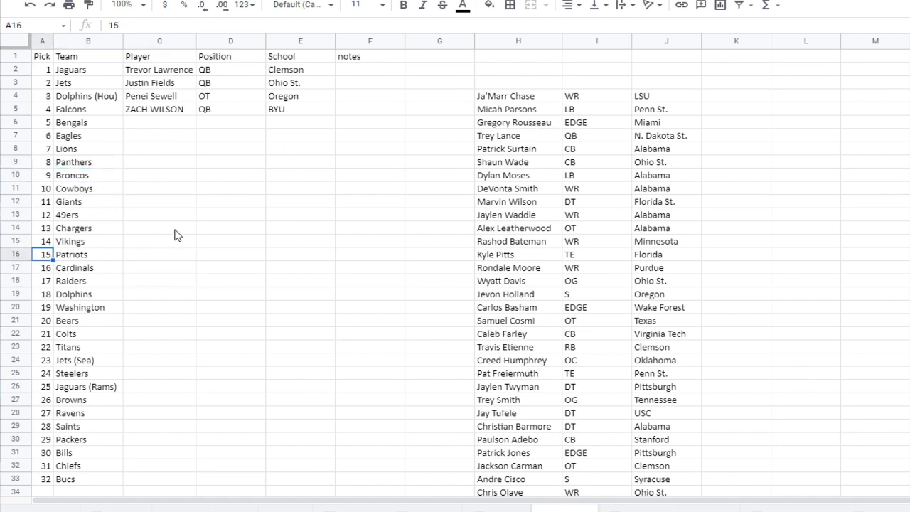
# Step: Consider Ja'Marr Chase, Micah Parsons and Gregory Rousseau as the leading prospects available at the Bengals' pick
pyautogui.click(100, 125)
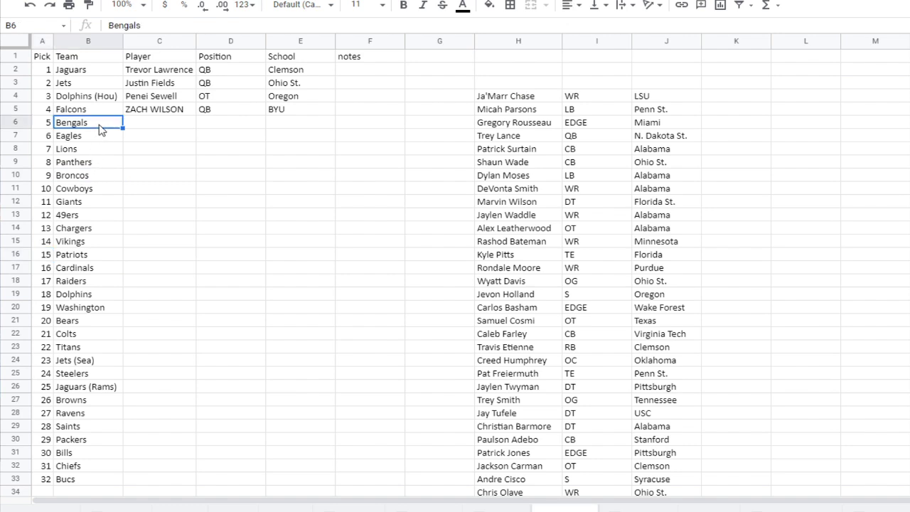
pyautogui.moveTo(100, 128)
pyautogui.mouseDown()
pyautogui.moveTo(98, 185)
pyautogui.moveTo(99, 124)
pyautogui.mouseUp()
pyautogui.moveTo(507, 97); pyautogui.dragTo(736, 123)
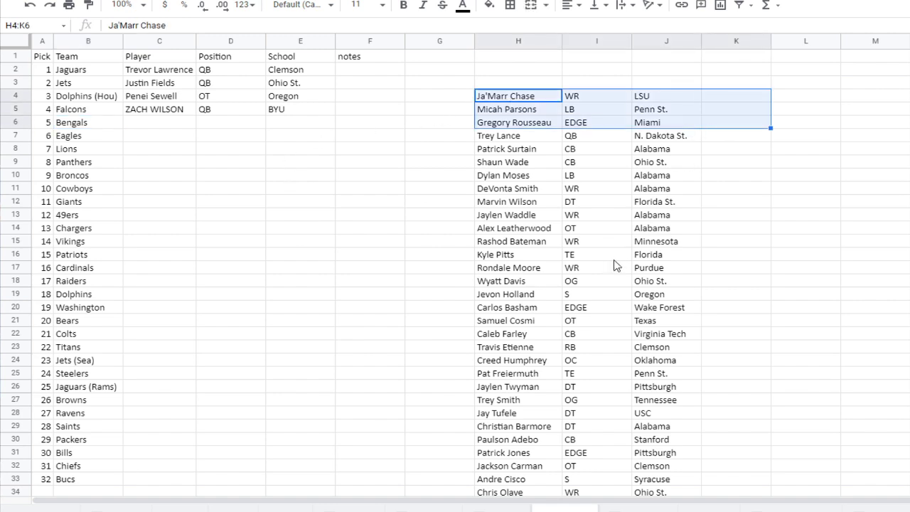
pyautogui.click(671, 101)
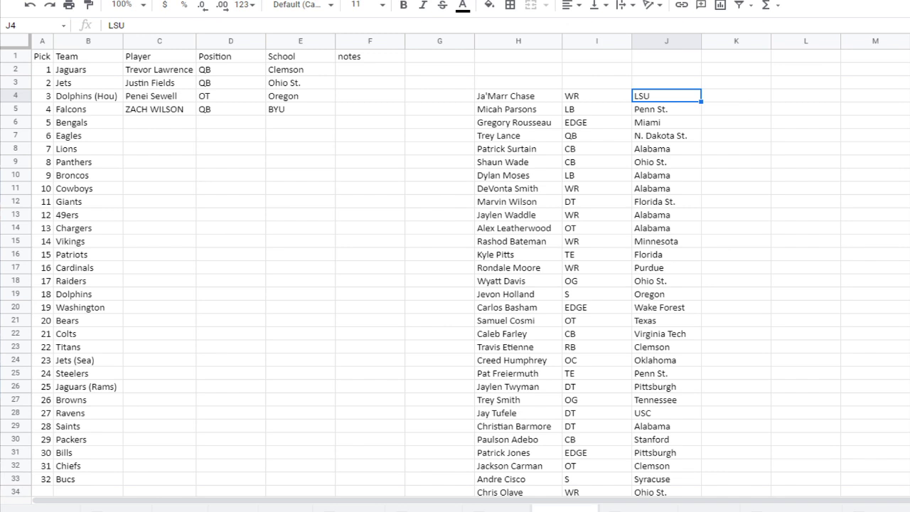
# Step: Place the Panthers in pick 5's player cell for the moment and move the Bengals to pick 8
pyautogui.click(161, 152)
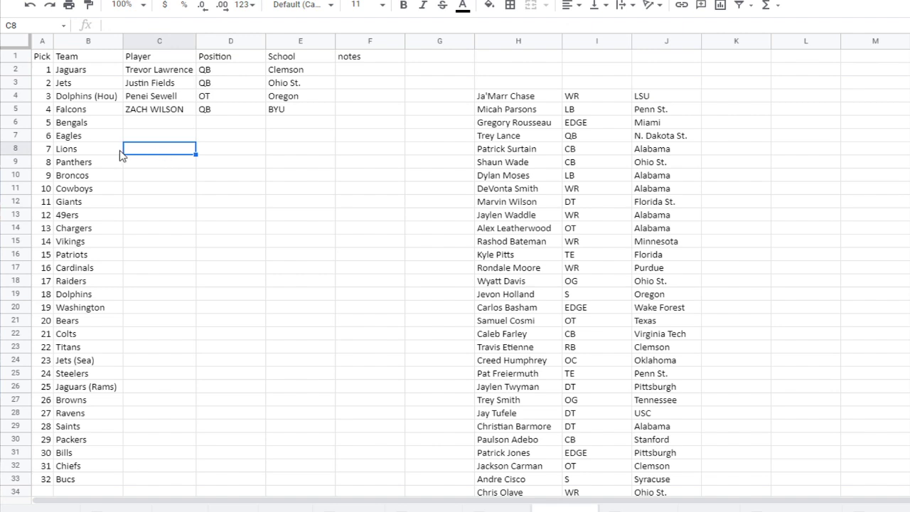
pyautogui.click(95, 152)
pyautogui.hotkey('ctrl', 'c')
pyautogui.press('Down')
pyautogui.moveTo(122, 161); pyautogui.dragTo(160, 123)
pyautogui.click(99, 127)
pyautogui.hotkey('ctrl', 'x')
pyautogui.click(96, 161)
pyautogui.hotkey('ctrl', 'v')
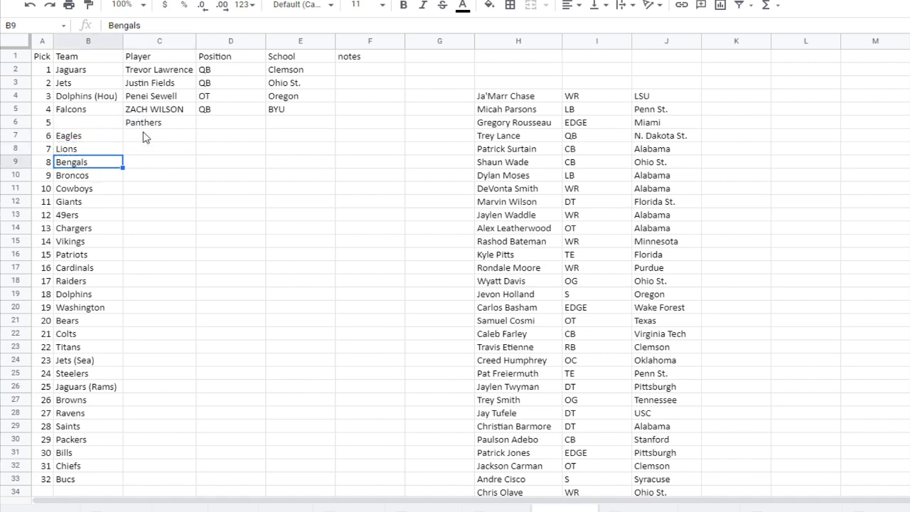
# Step: Move the Panthers from the player cell into the team cell of pick 5
pyautogui.click(135, 125)
pyautogui.hotkey('ctrl', 'x')
pyautogui.click(114, 125)
pyautogui.hotkey('ctrl', 'v')
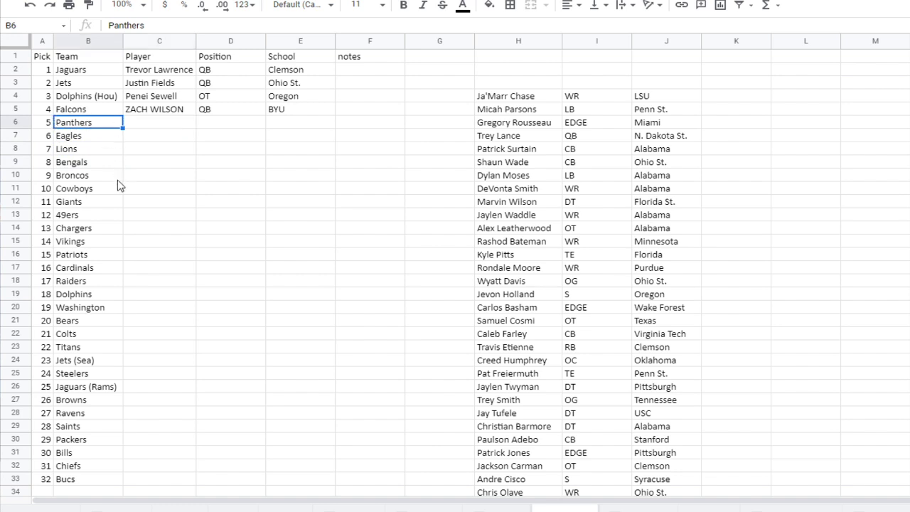
pyautogui.moveTo(39, 126); pyautogui.dragTo(285, 128)
pyautogui.click(86, 1)
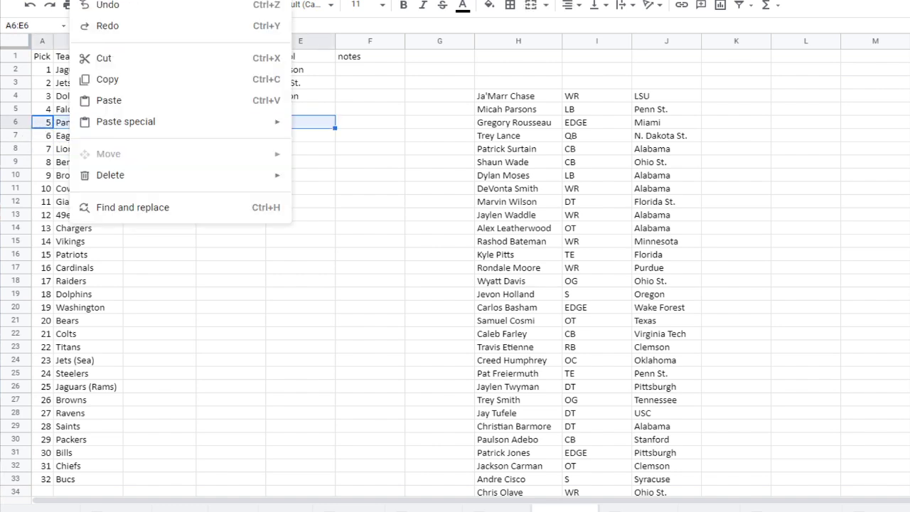
pyautogui.moveTo(142, 1)
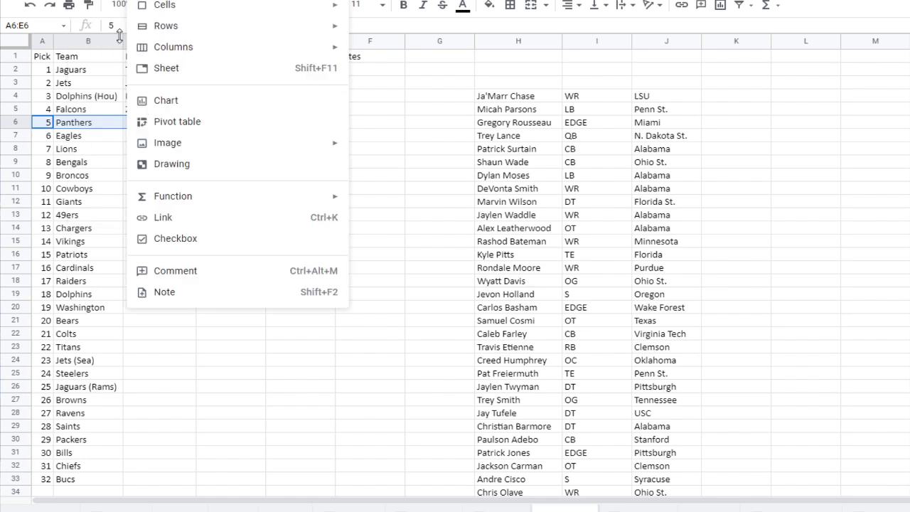
pyautogui.click(371, 126)
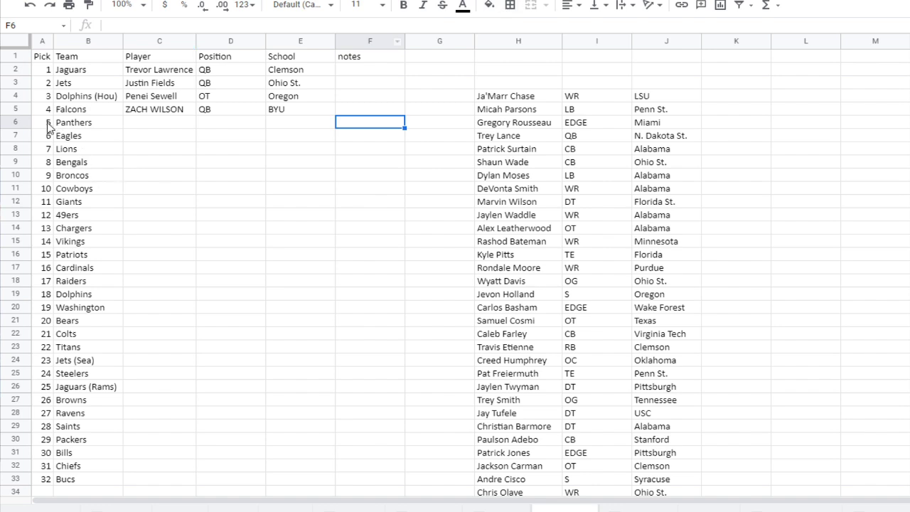
# Step: Shade the Panthers' pick 5 row light grey from the pick number through the school
pyautogui.moveTo(50, 127); pyautogui.dragTo(303, 128)
pyautogui.click(489, 6)
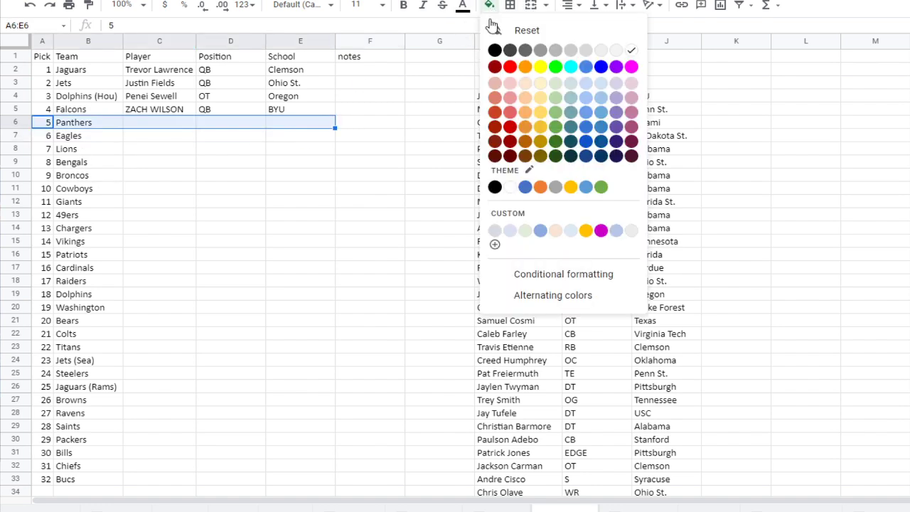
pyautogui.click(586, 50)
pyautogui.click(398, 149)
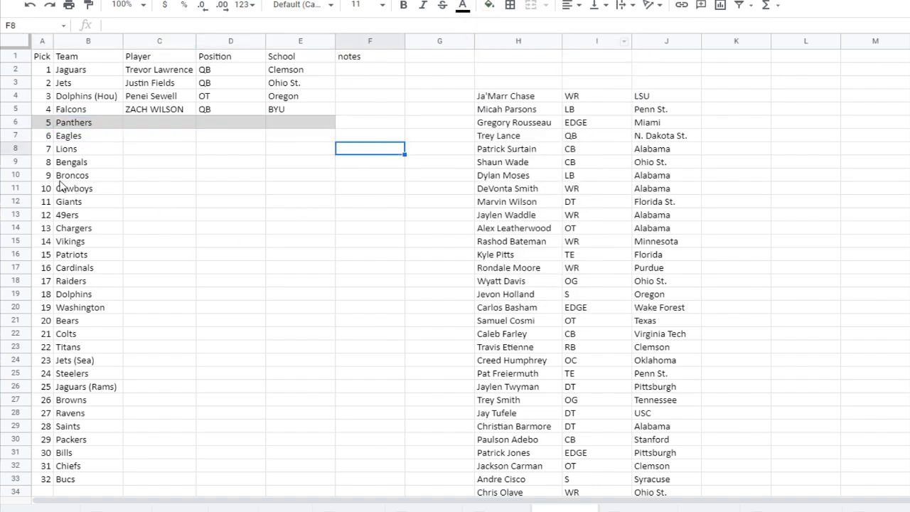
# Step: Shade the Bengals' pick 8 row grey from the pick number through the school to mark the trade
pyautogui.moveTo(41, 162); pyautogui.dragTo(286, 169)
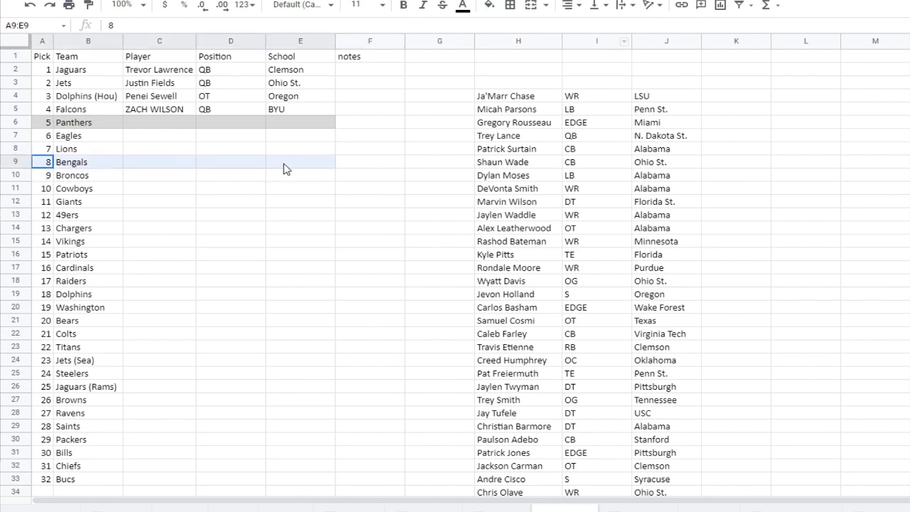
pyautogui.click(489, 6)
pyautogui.click(573, 55)
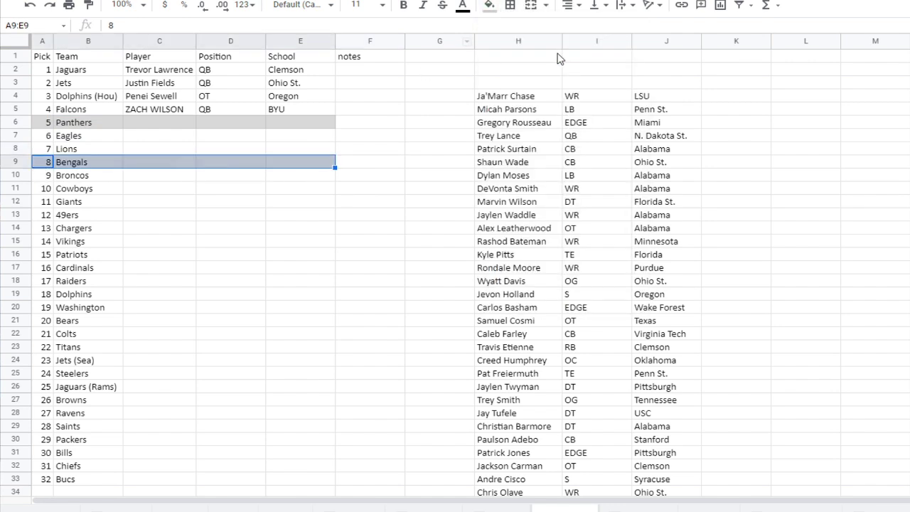
pyautogui.click(295, 322)
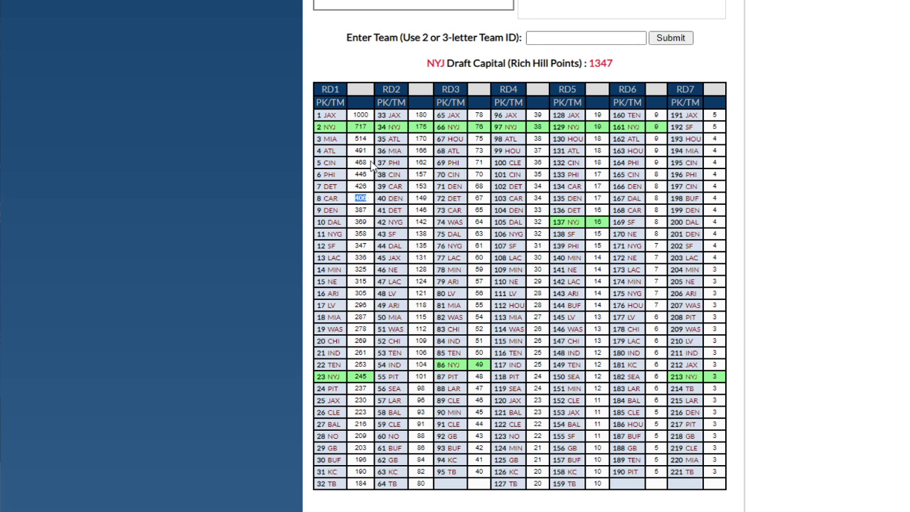
# Step: Examine the Rich Hill pick values and past trades of the 5th overall pick to gauge the Panthers' price for moving up
pyautogui.doubleClick(478, 198)
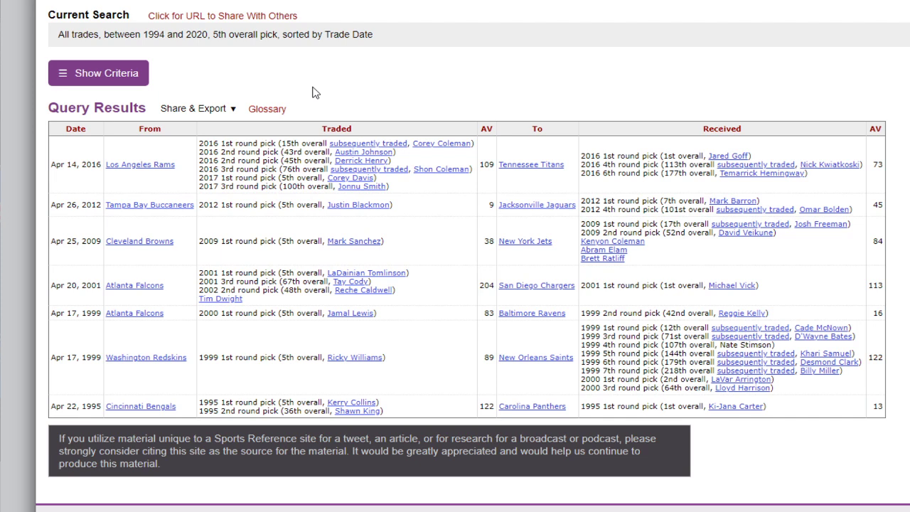
pyautogui.moveTo(214, 34); pyautogui.dragTo(226, 34)
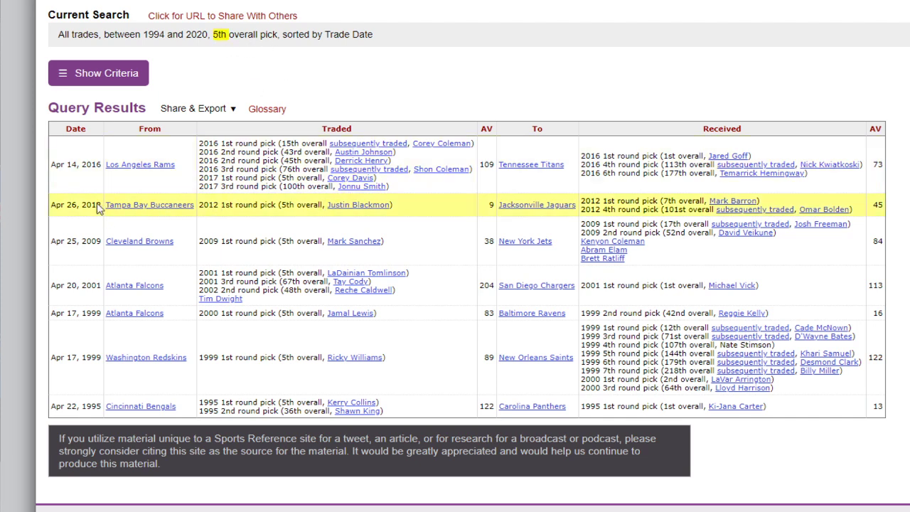
pyautogui.moveTo(199, 205); pyautogui.dragTo(620, 209)
pyautogui.click(620, 206)
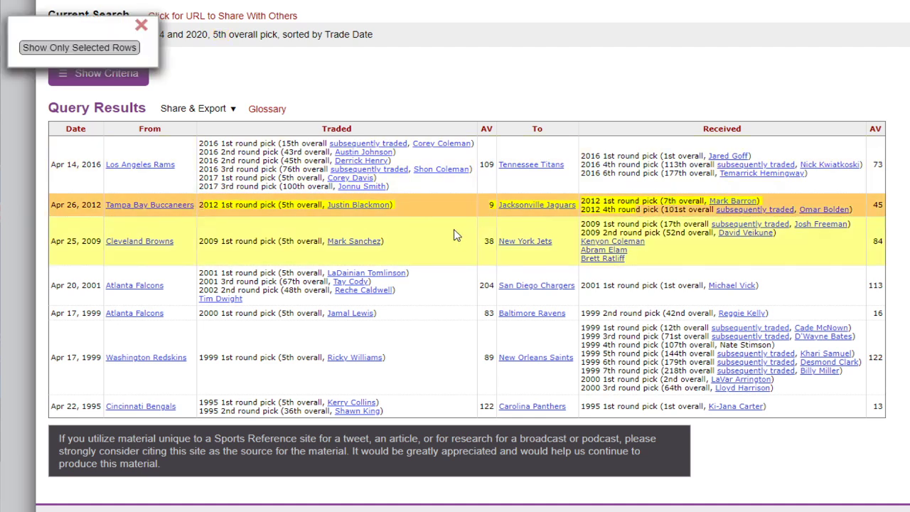
pyautogui.click(3, 212)
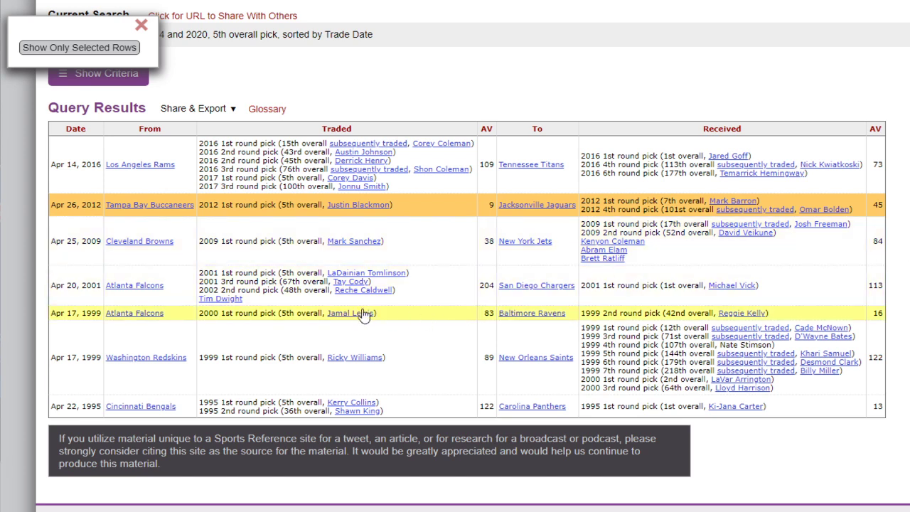
pyautogui.moveTo(233, 313); pyautogui.dragTo(441, 326)
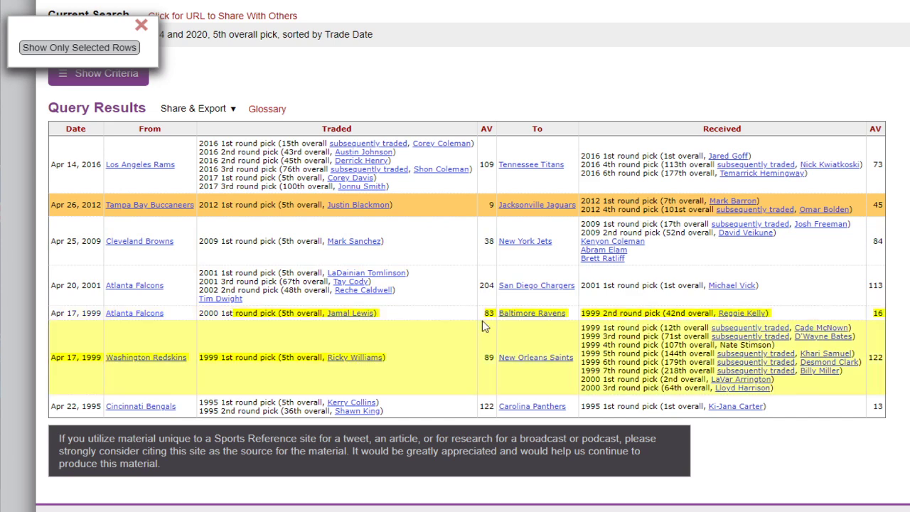
pyautogui.click(671, 313)
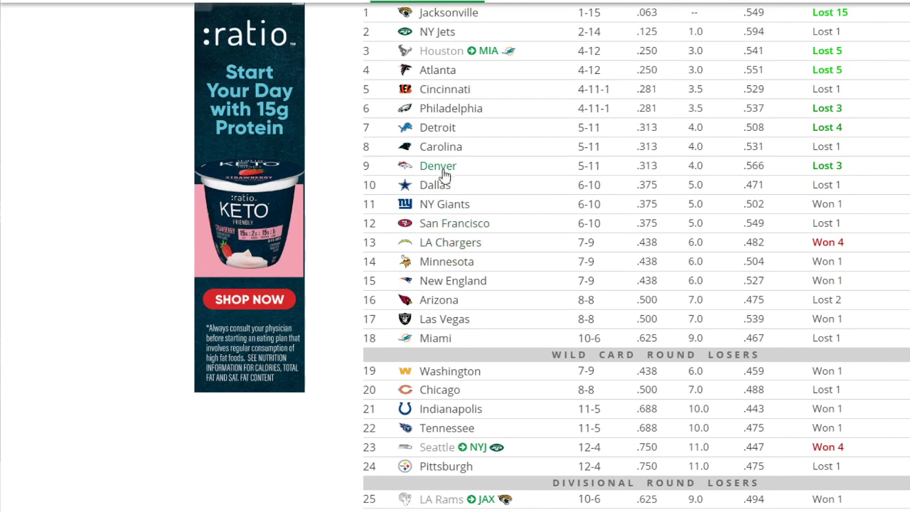
pyautogui.click(428, 151)
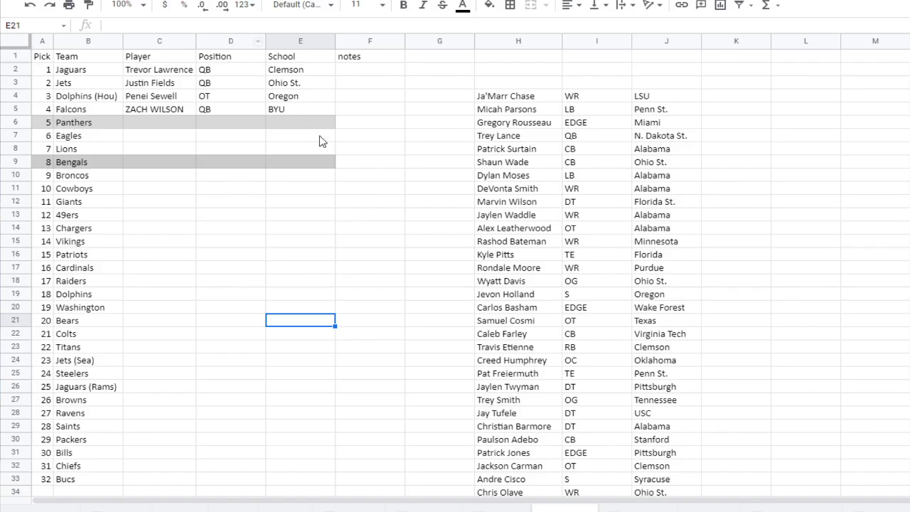
# Step: Add a "trade" column heading beside notes and enter "73 (3rd)" in it for the Panthers' pick 5
pyautogui.click(427, 61)
pyautogui.write('trade')
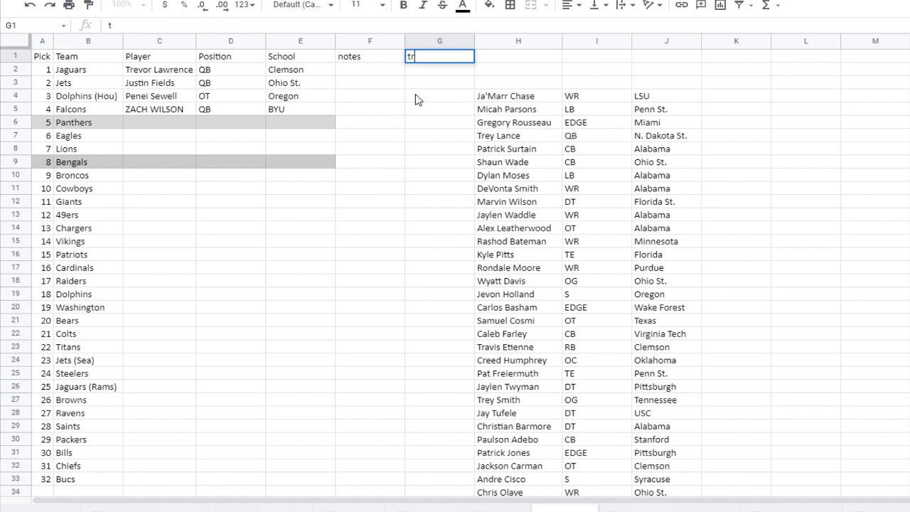
pyautogui.click(422, 126)
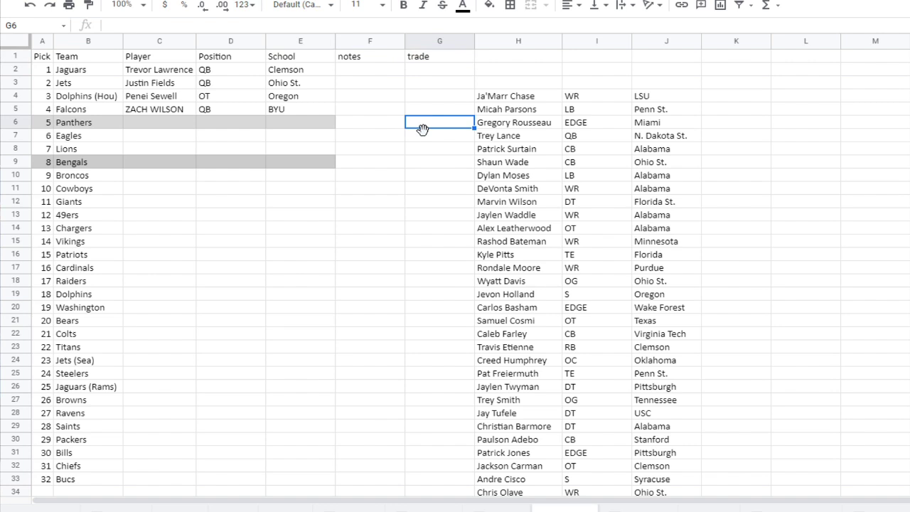
pyautogui.write('73 (3rd)')
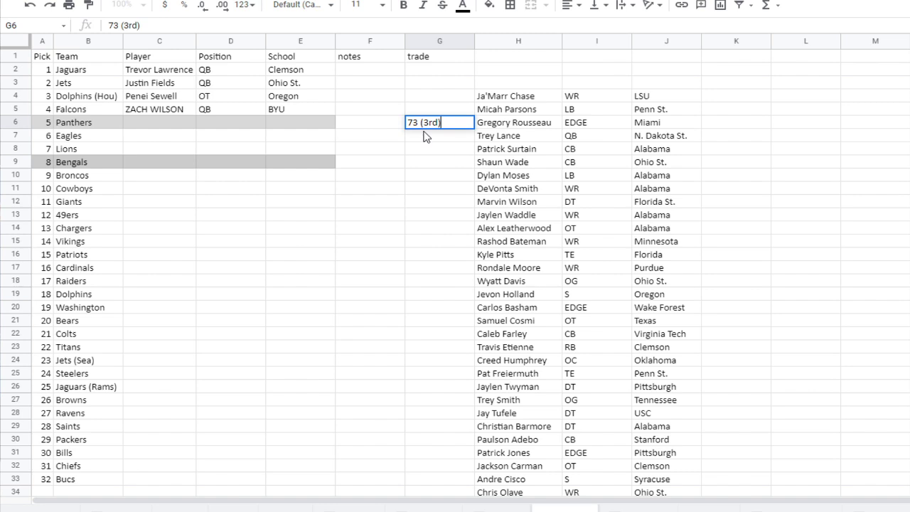
pyautogui.click(401, 245)
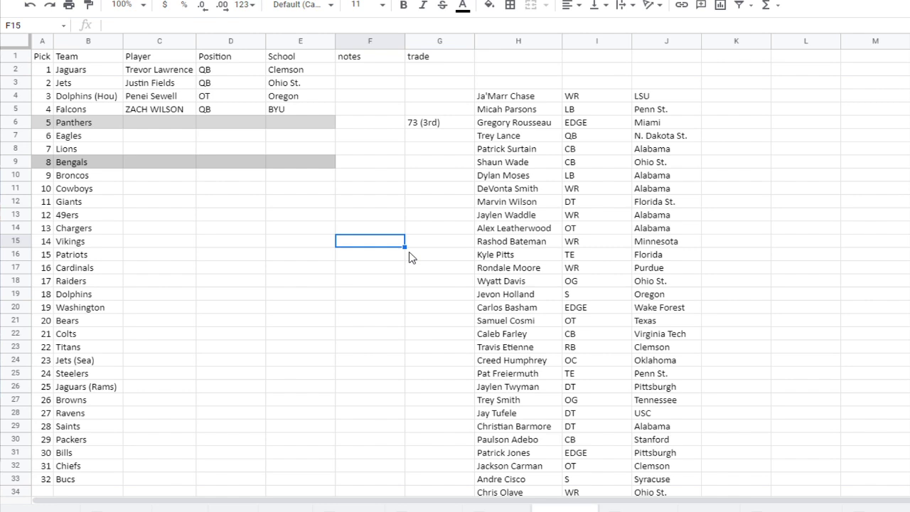
# Step: Copy Trey Lance, QB, N. Dakota St. from the prospect list to the Panthers' pick 5 as values only
pyautogui.click(63, 165)
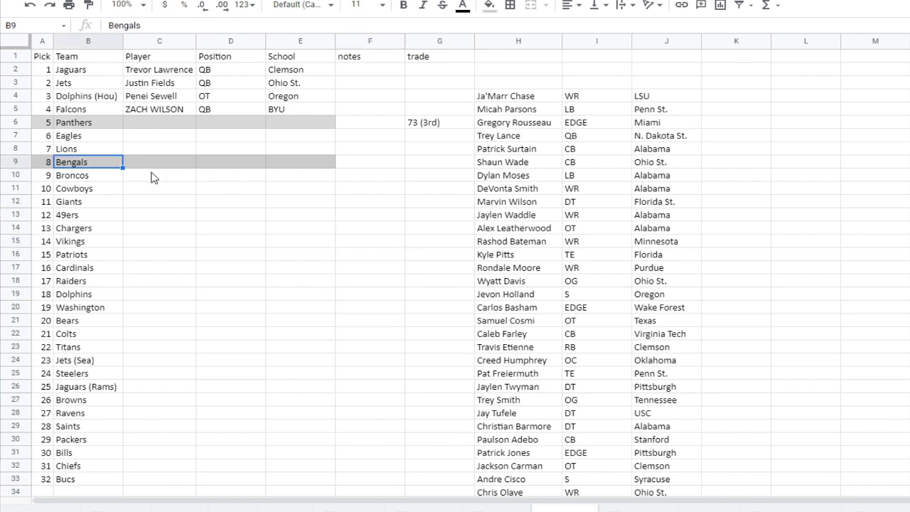
pyautogui.moveTo(499, 229); pyautogui.dragTo(696, 232)
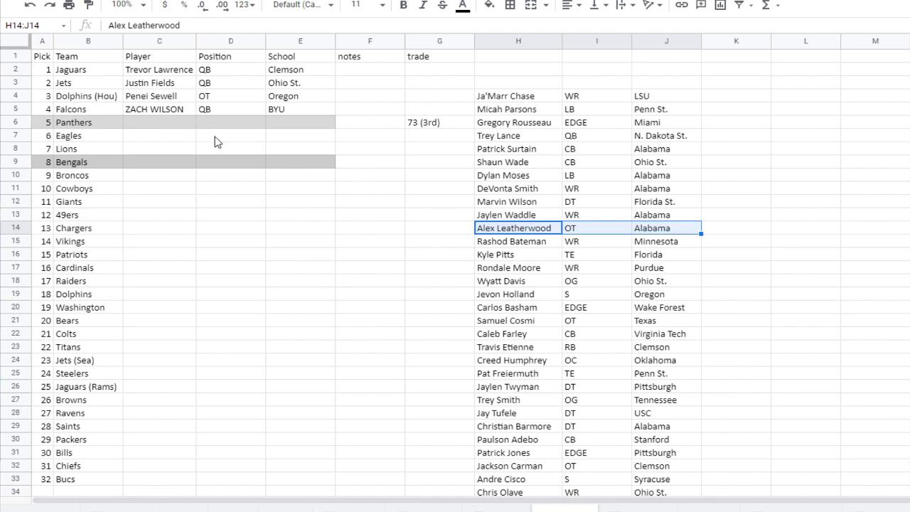
pyautogui.moveTo(538, 139); pyautogui.dragTo(658, 139)
pyautogui.hotkey('ctrl', 'c')
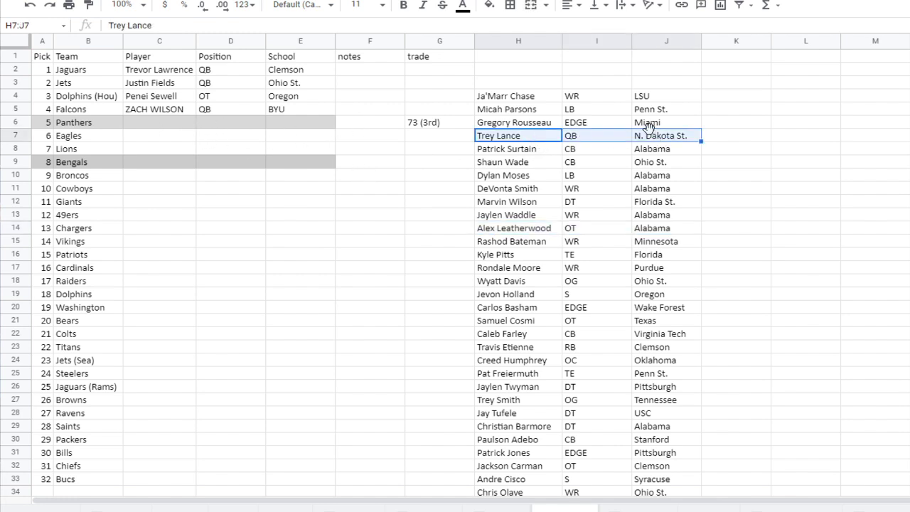
pyautogui.rightClick(171, 123)
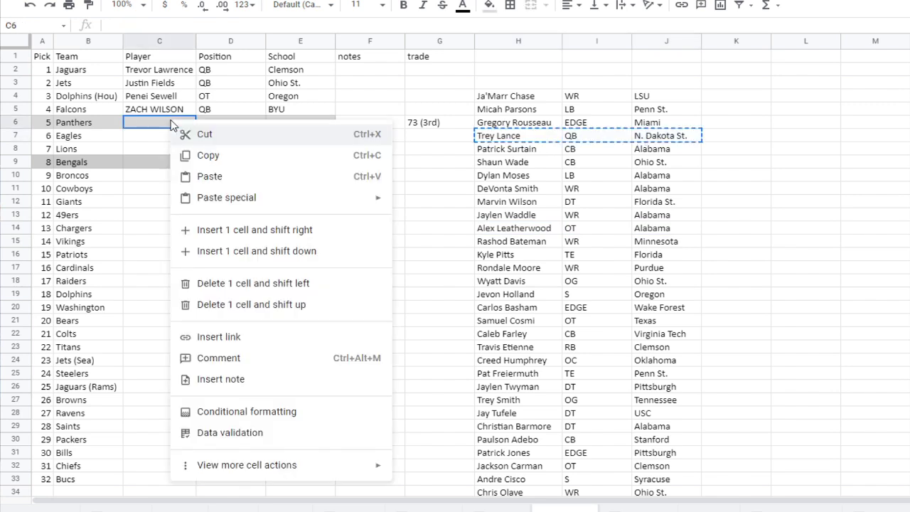
pyautogui.moveTo(260, 196)
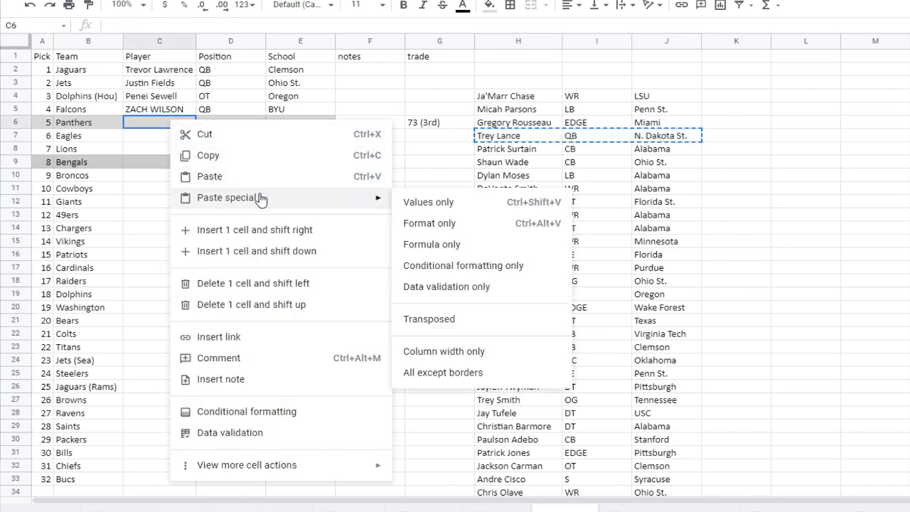
pyautogui.click(433, 204)
pyautogui.moveTo(242, 214); pyautogui.dragTo(257, 203)
pyautogui.click(317, 244)
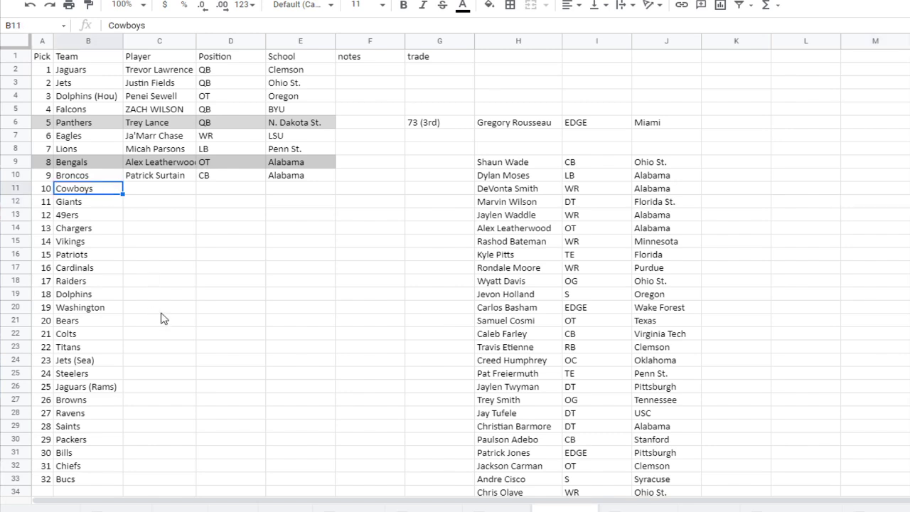
# Step: Delete Shaun Wade's name, position and school from the prospect list
pyautogui.moveTo(482, 164); pyautogui.dragTo(770, 165)
pyautogui.press('Delete')
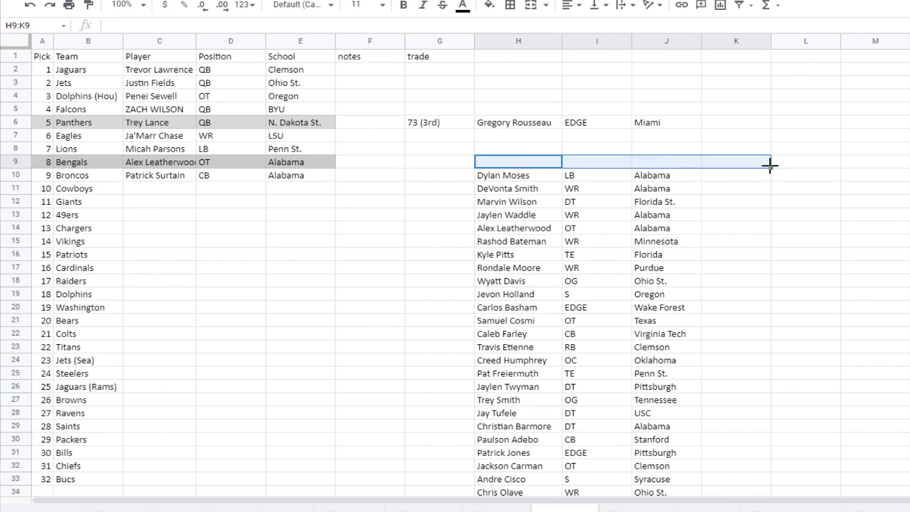
pyautogui.click(859, 243)
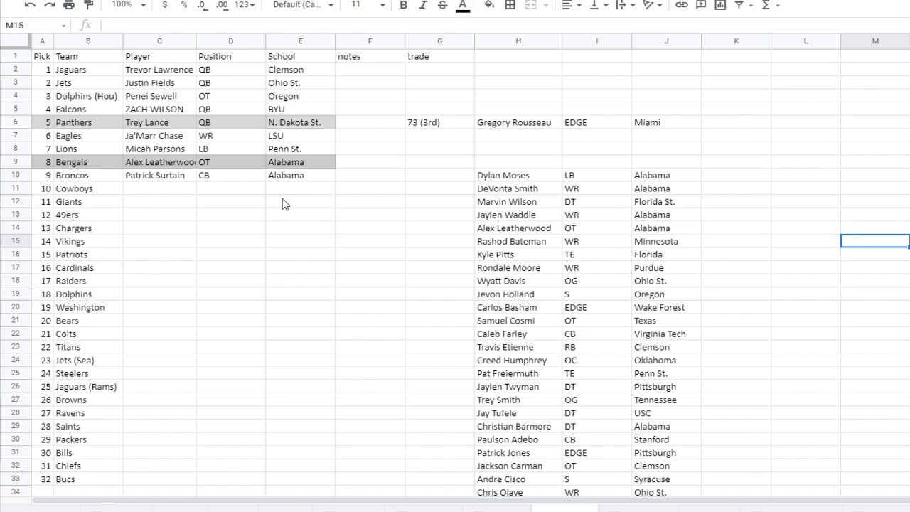
# Step: Try Caleb Farley, CB, Virginia Tech as the Cowboys' selection at pick 10, and move him back to the prospect list
pyautogui.moveTo(444, 96); pyautogui.dragTo(846, 441)
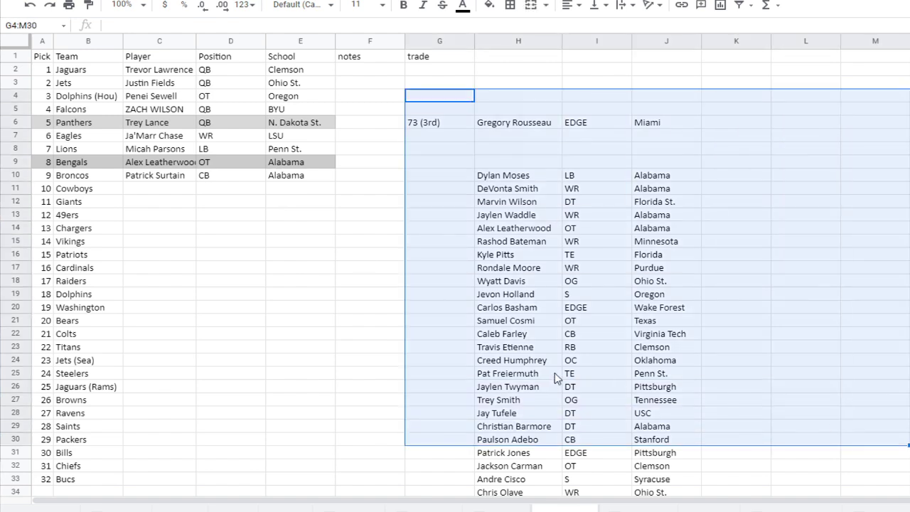
pyautogui.click(522, 336)
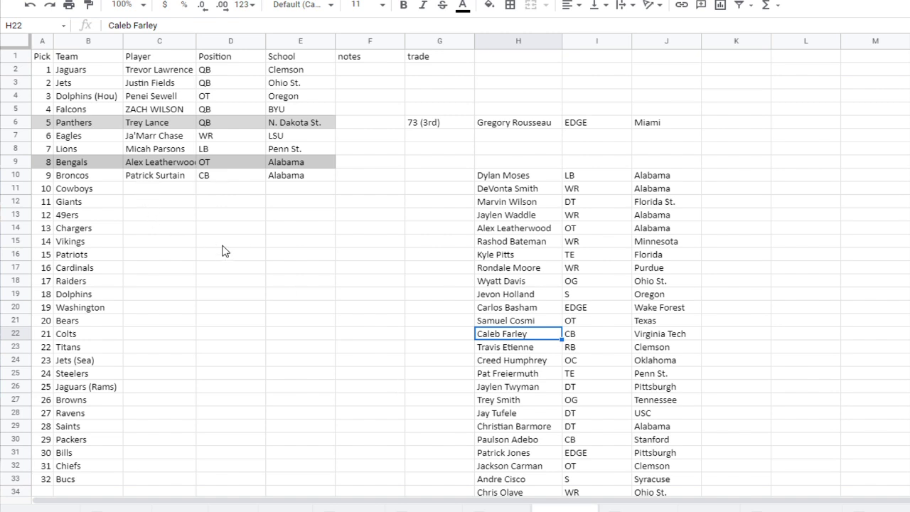
pyautogui.moveTo(542, 338); pyautogui.dragTo(693, 333)
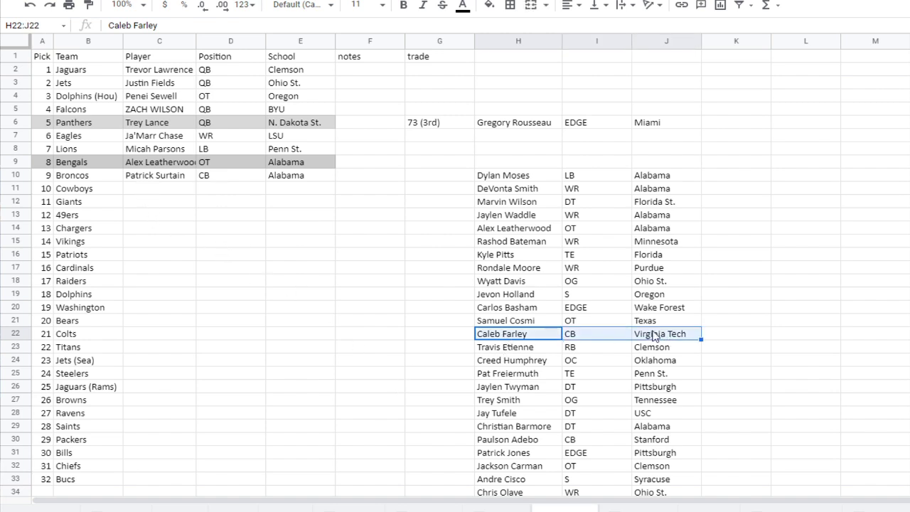
pyautogui.moveTo(637, 328); pyautogui.dragTo(307, 196)
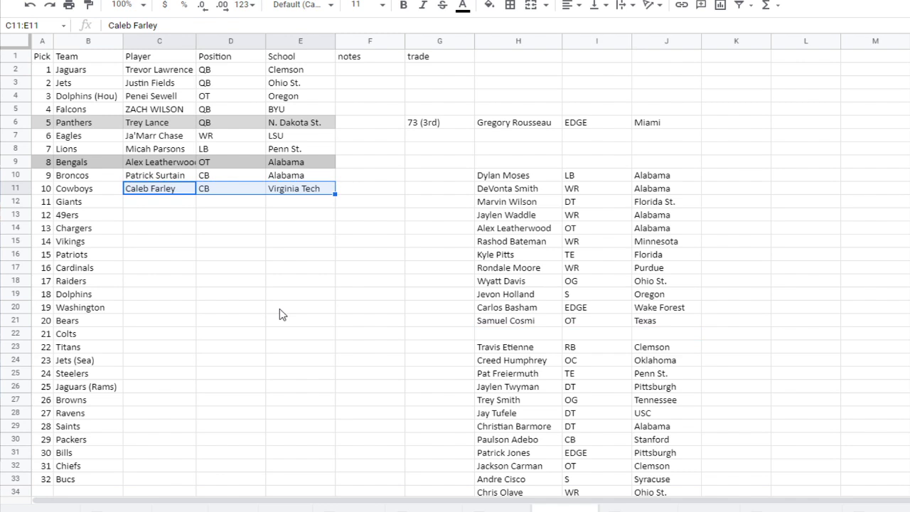
pyautogui.moveTo(254, 195); pyautogui.dragTo(579, 344)
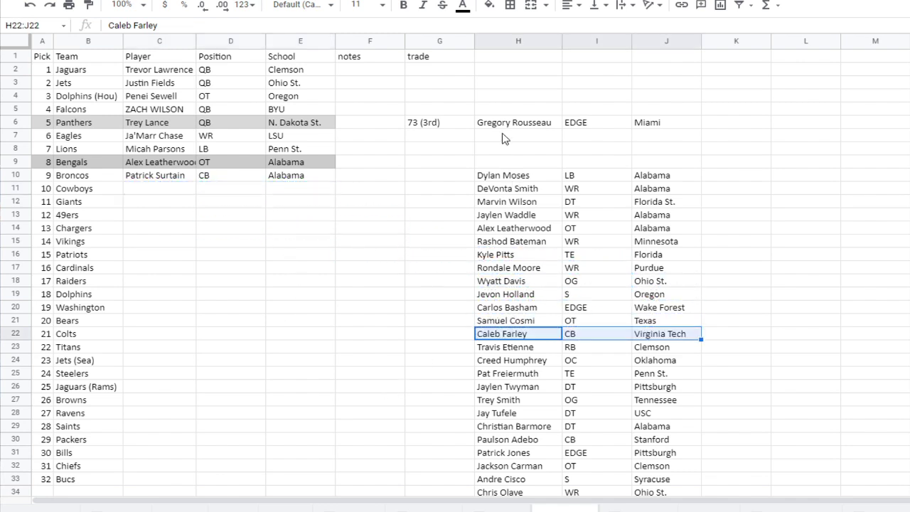
# Step: Move Gregory Rousseau, EDGE, Miami from the prospect list to the Cowboys' pick 10, and widen the Player column to fit the full names
pyautogui.moveTo(500, 123); pyautogui.dragTo(668, 124)
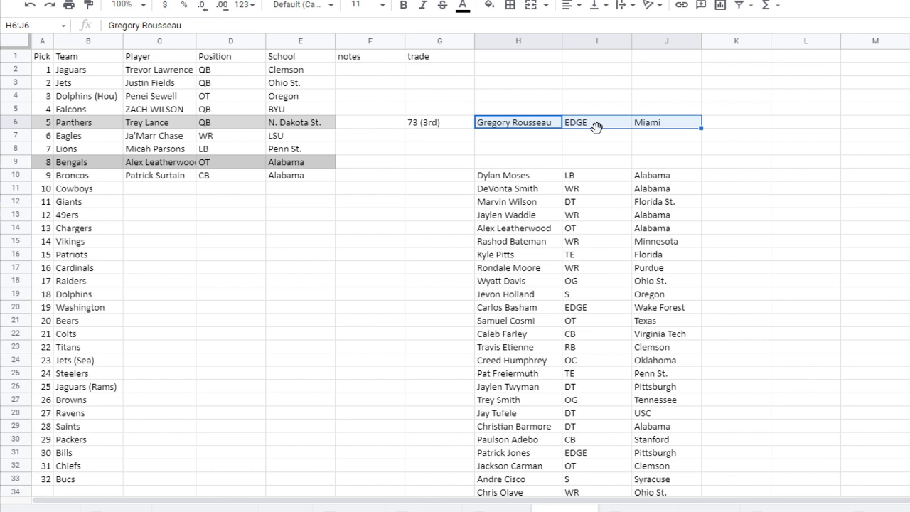
pyautogui.moveTo(596, 127); pyautogui.dragTo(247, 197)
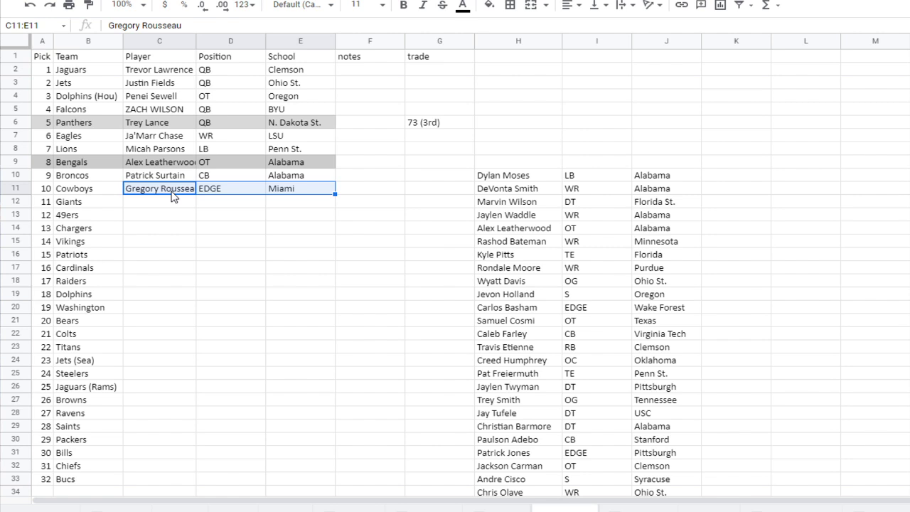
pyautogui.click(228, 242)
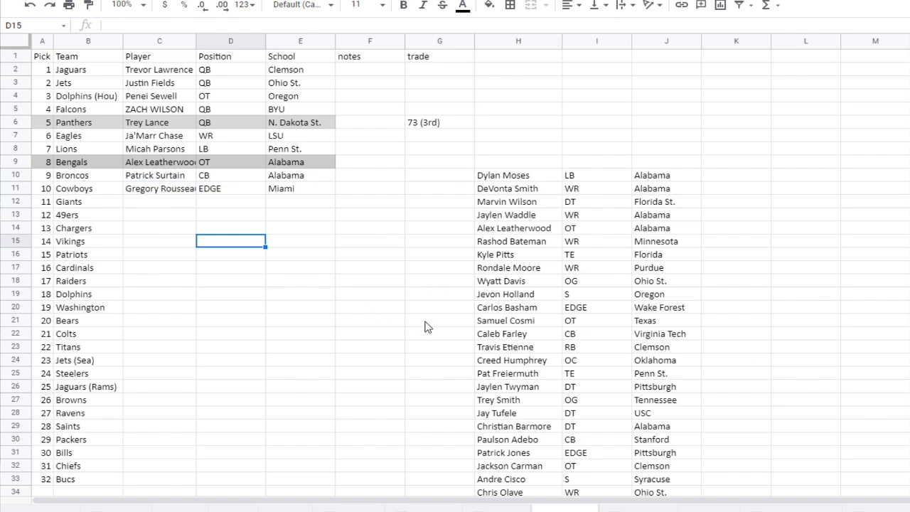
pyautogui.moveTo(195, 39); pyautogui.dragTo(203, 39)
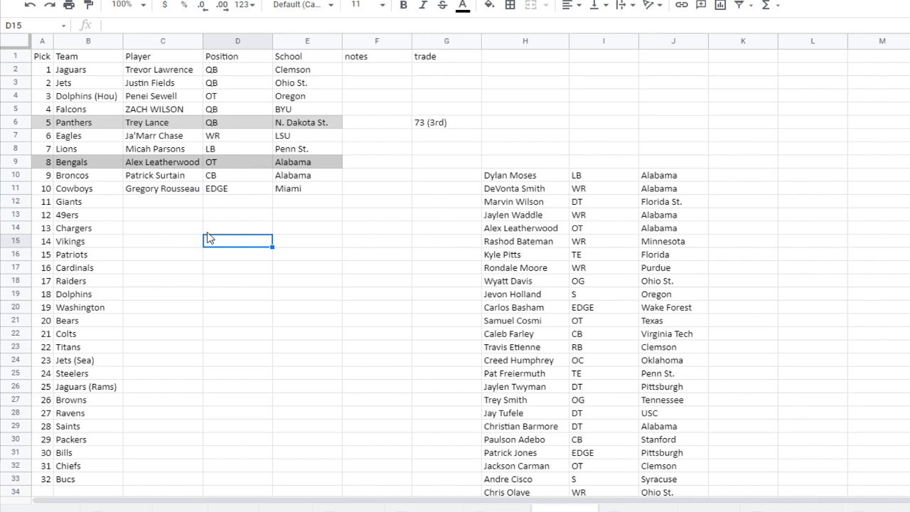
pyautogui.click(188, 228)
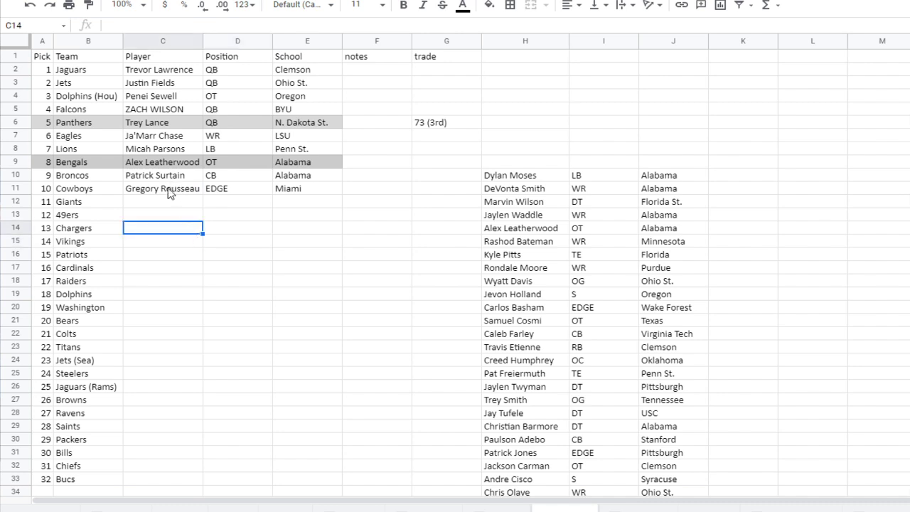
pyautogui.moveTo(169, 192); pyautogui.dragTo(301, 197)
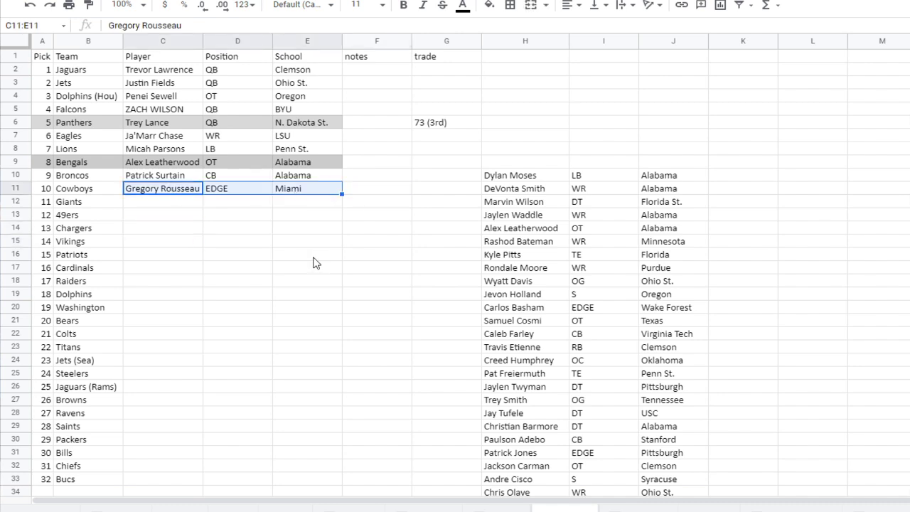
pyautogui.click(232, 243)
pyautogui.moveTo(179, 186); pyautogui.dragTo(301, 197)
pyautogui.moveTo(510, 71); pyautogui.dragTo(727, 144)
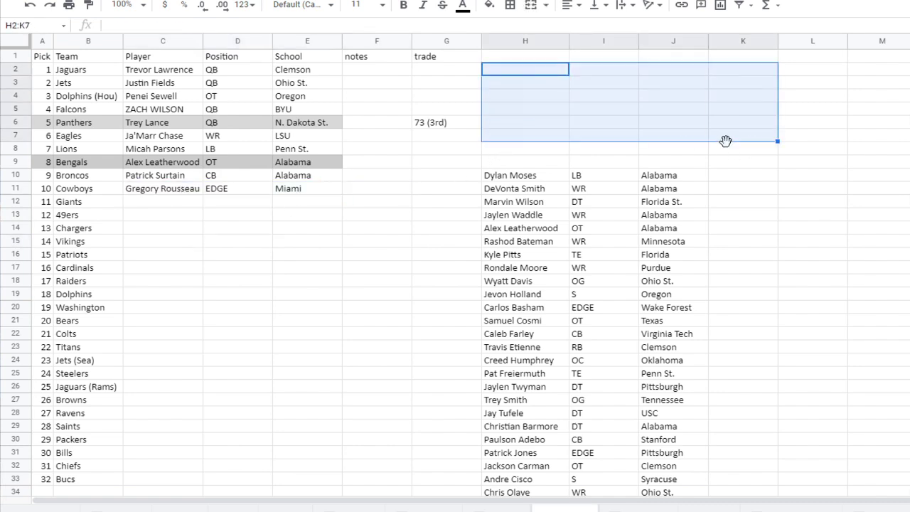